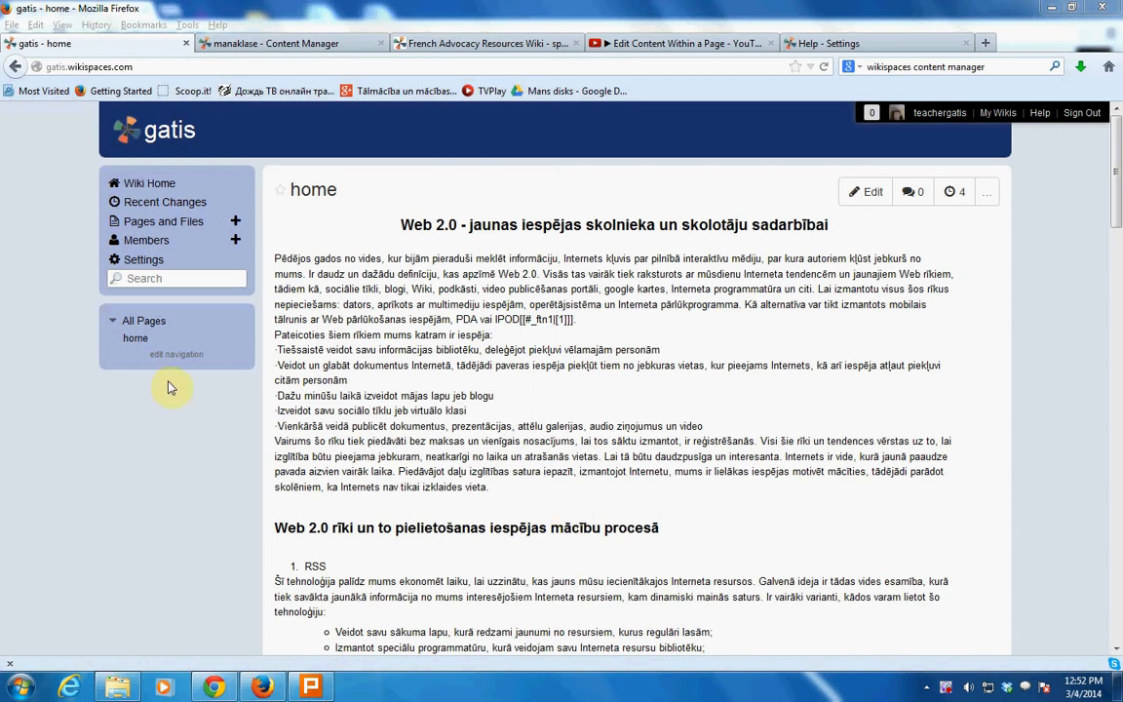
- Open the wiki's settings and review the About, Storage and Web Folders / WebDAV information pages
click(156, 264)
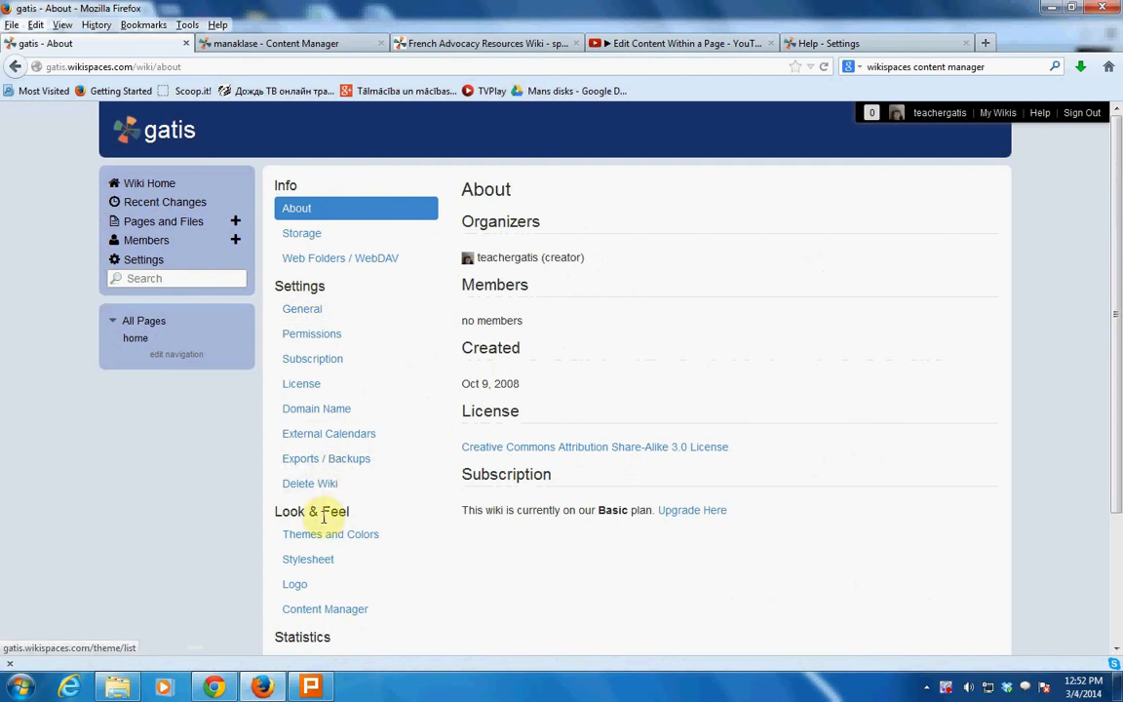
scroll(380, 536, down, 2)
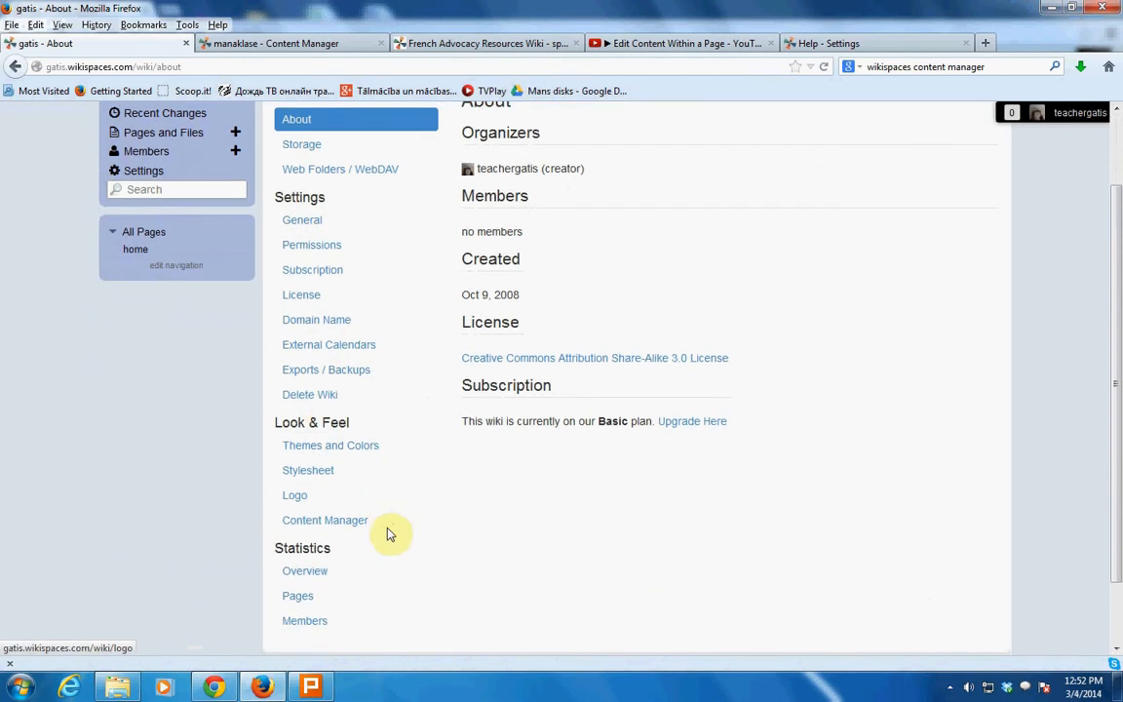
scroll(400, 519, up, 1)
scroll(403, 515, up, 1)
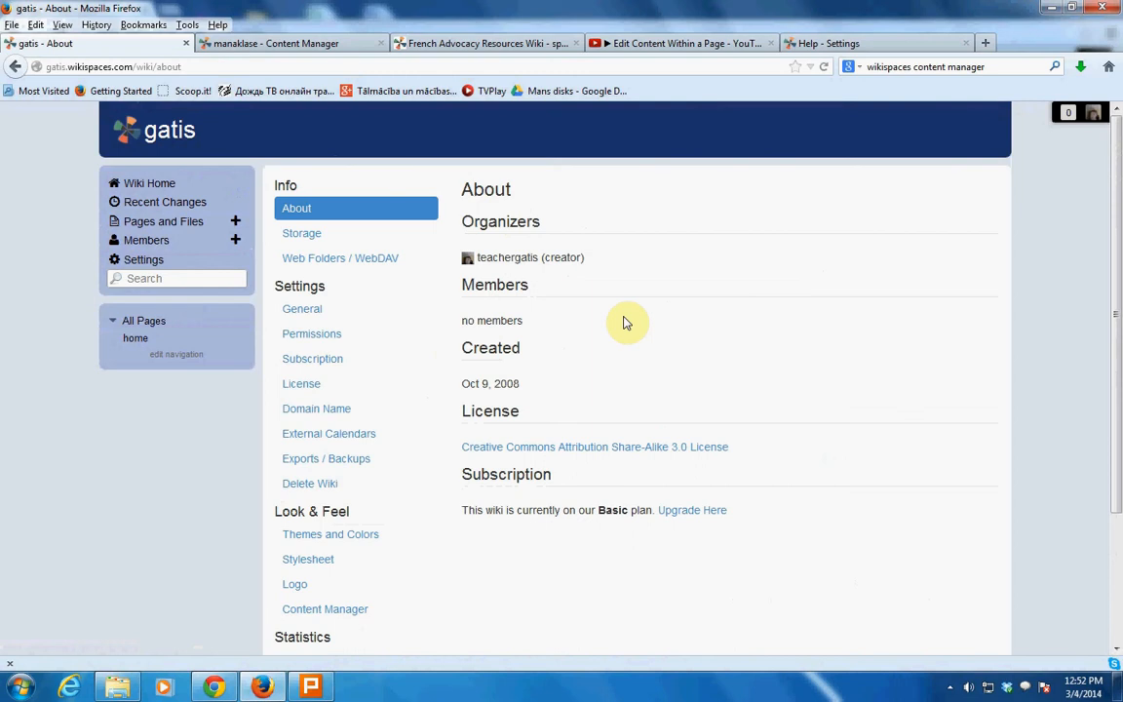
click(302, 234)
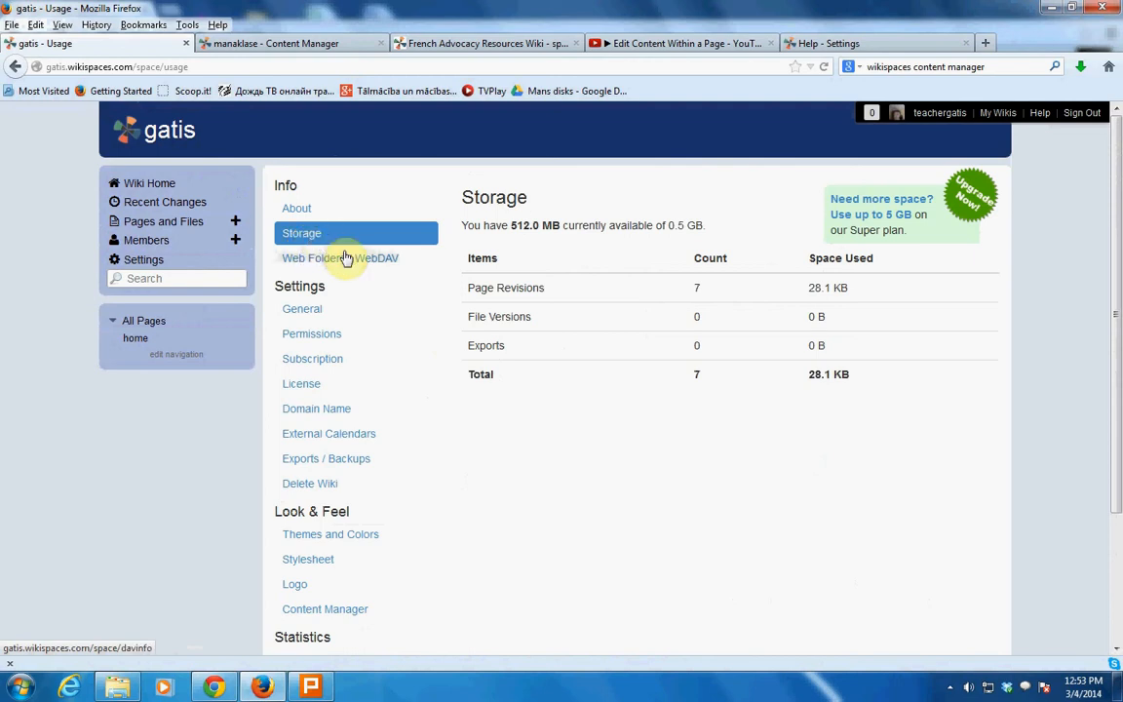
click(346, 258)
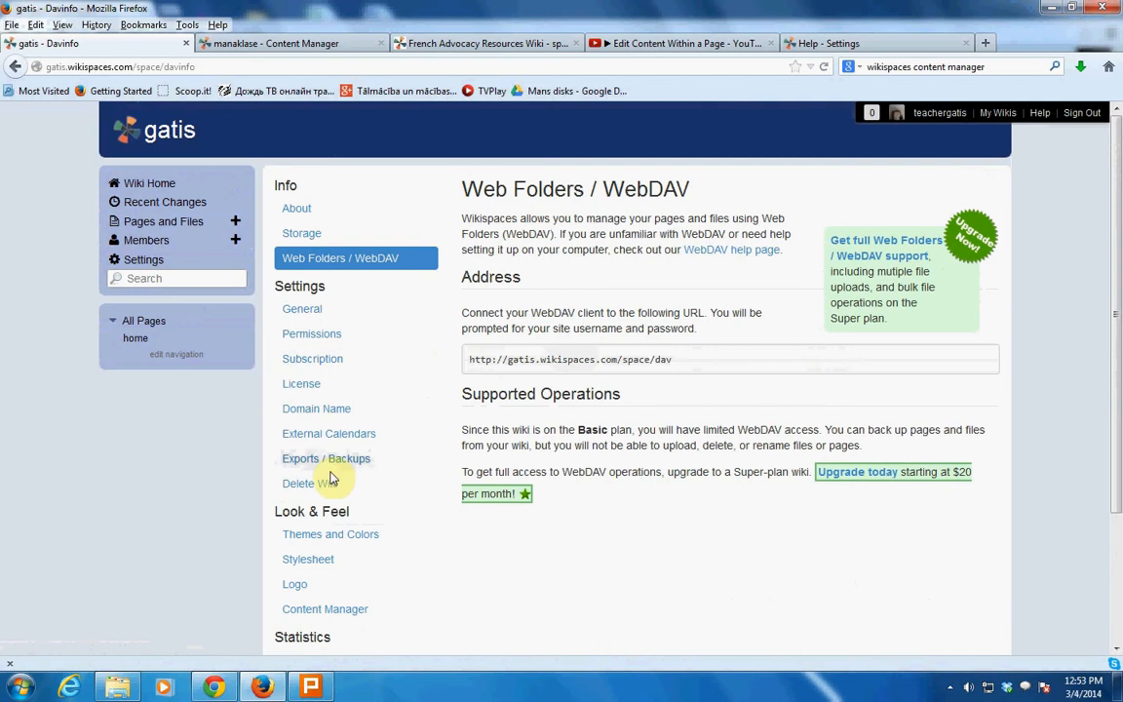
- Open the wiki's General settings and review the name, description and application type options
click(305, 310)
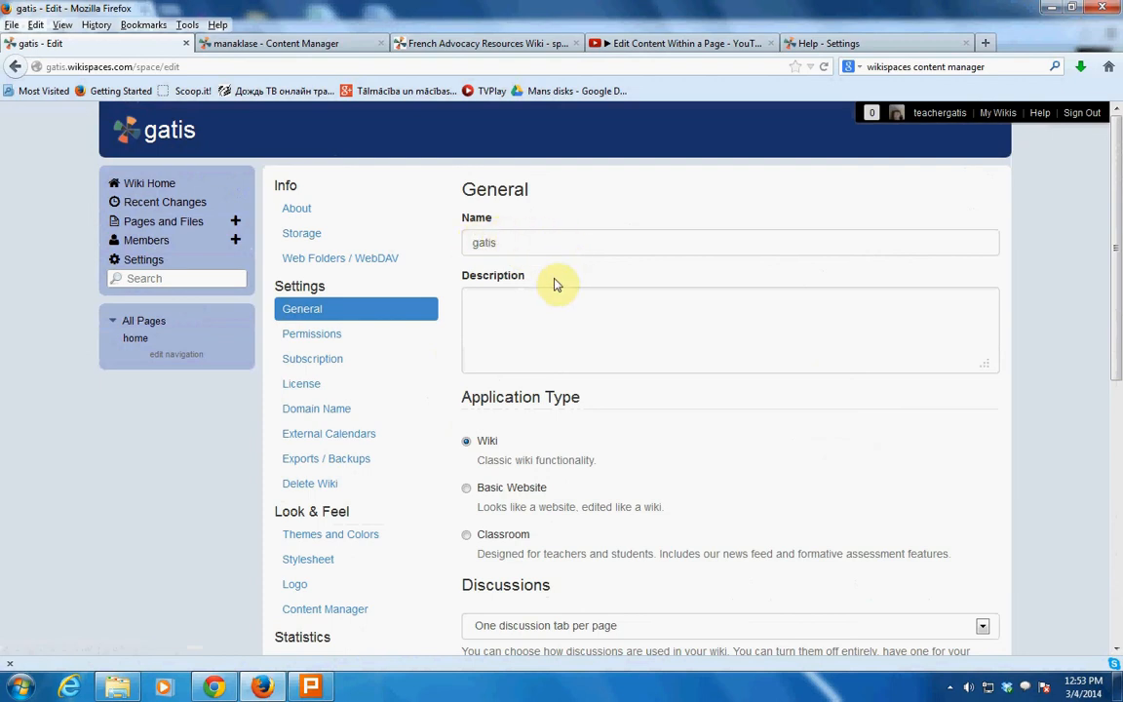
click(539, 302)
scroll(544, 301, down, 2)
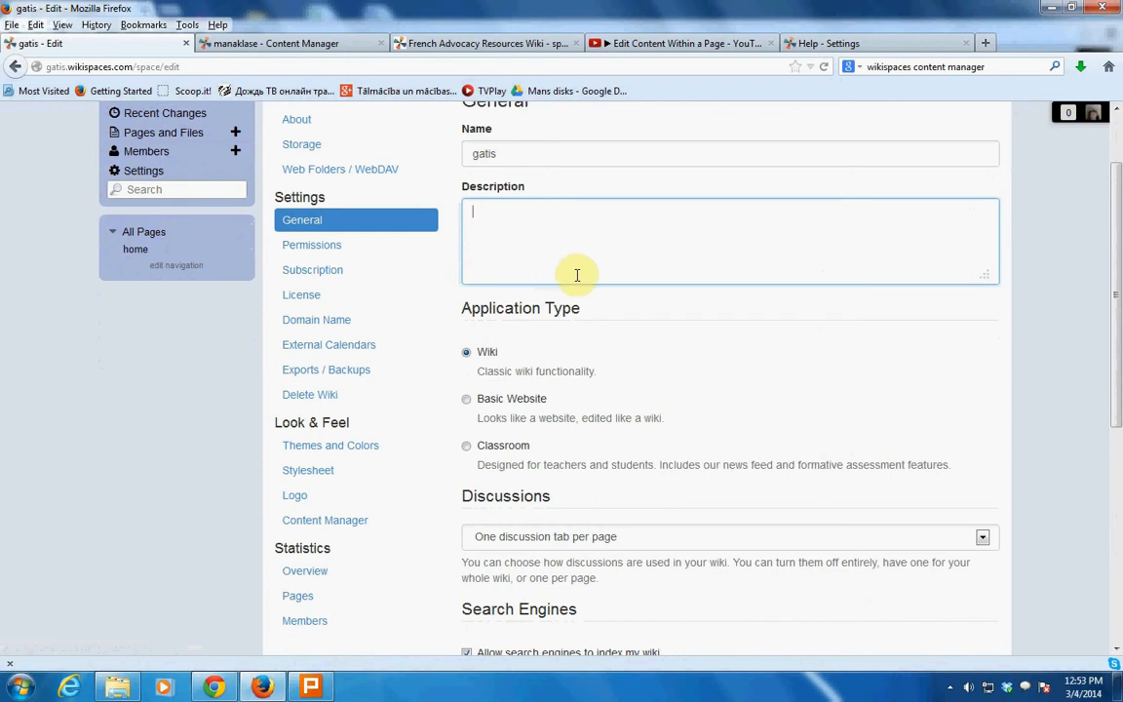
scroll(576, 278, down, 2)
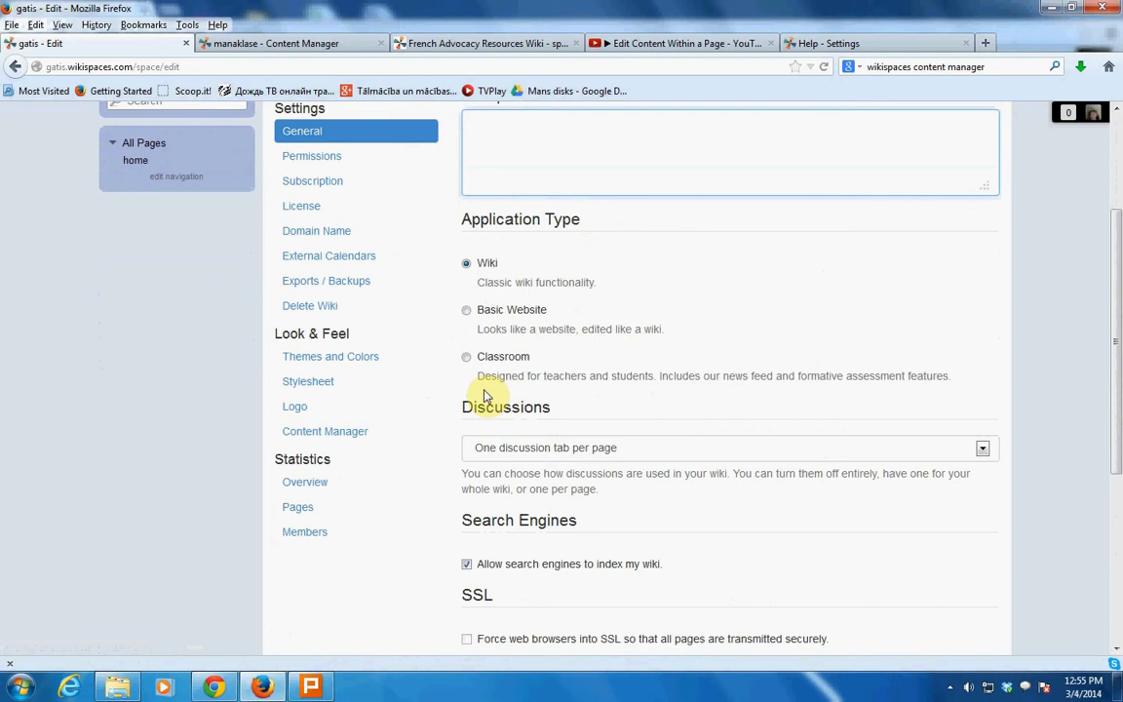
scroll(619, 390, down, 2)
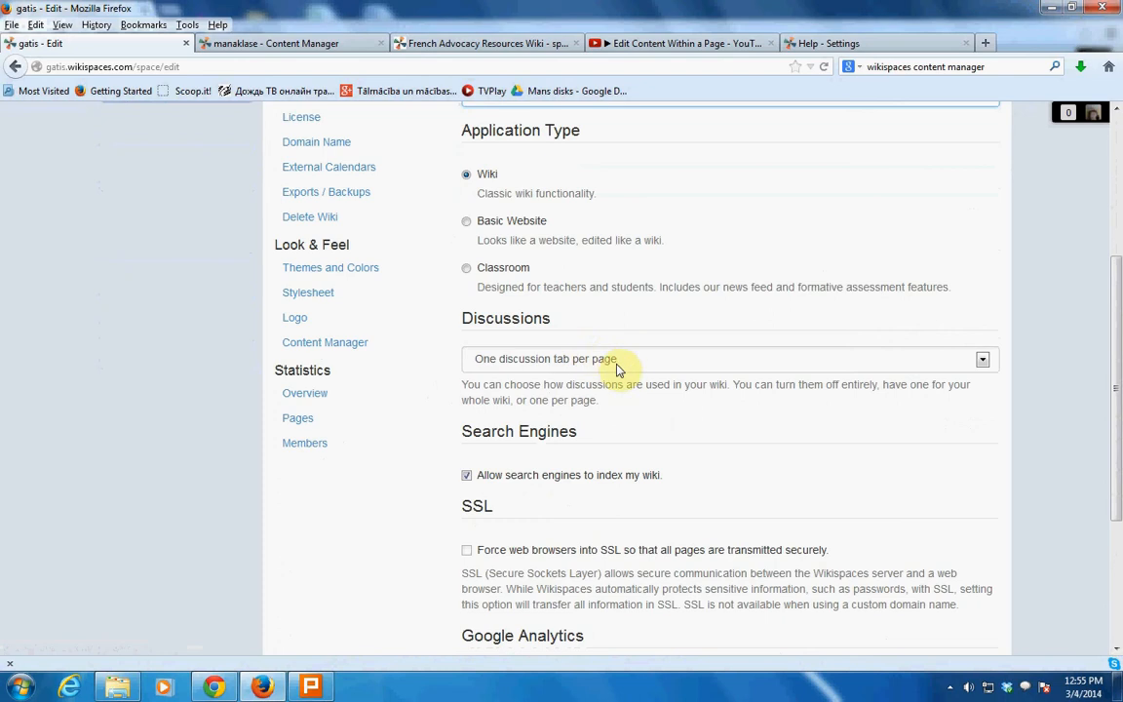
- Check the available discussion options and review the search engine, SSL and Google Analytics settings
click(624, 363)
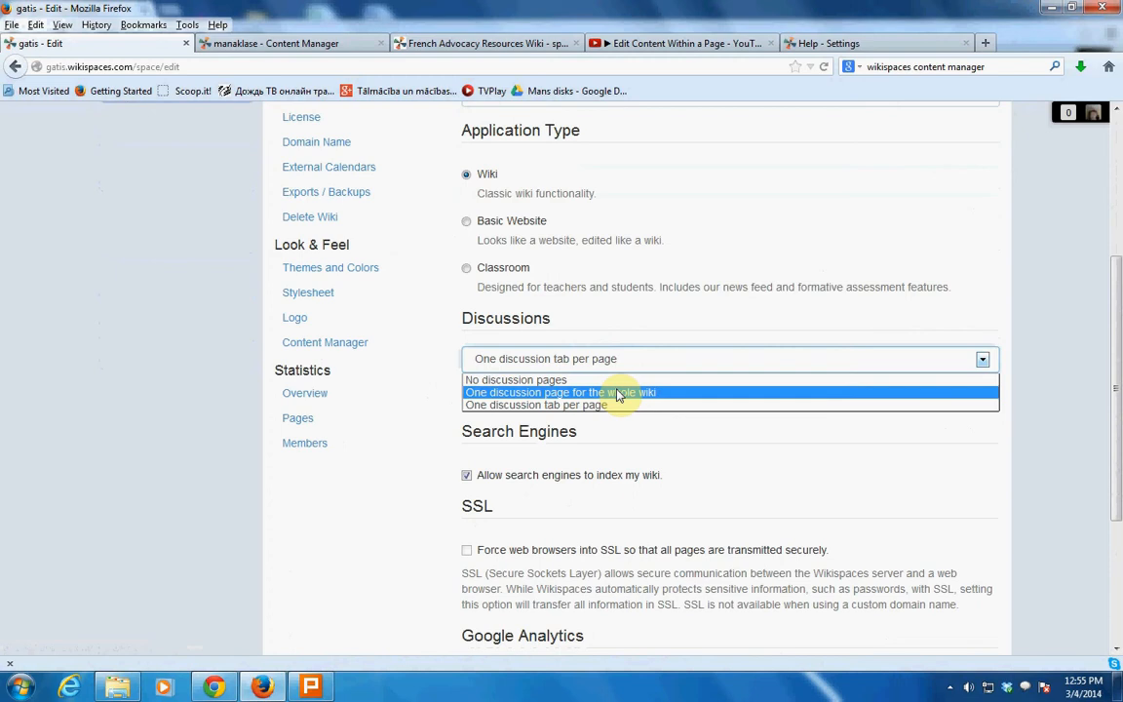
scroll(777, 473, down, 2)
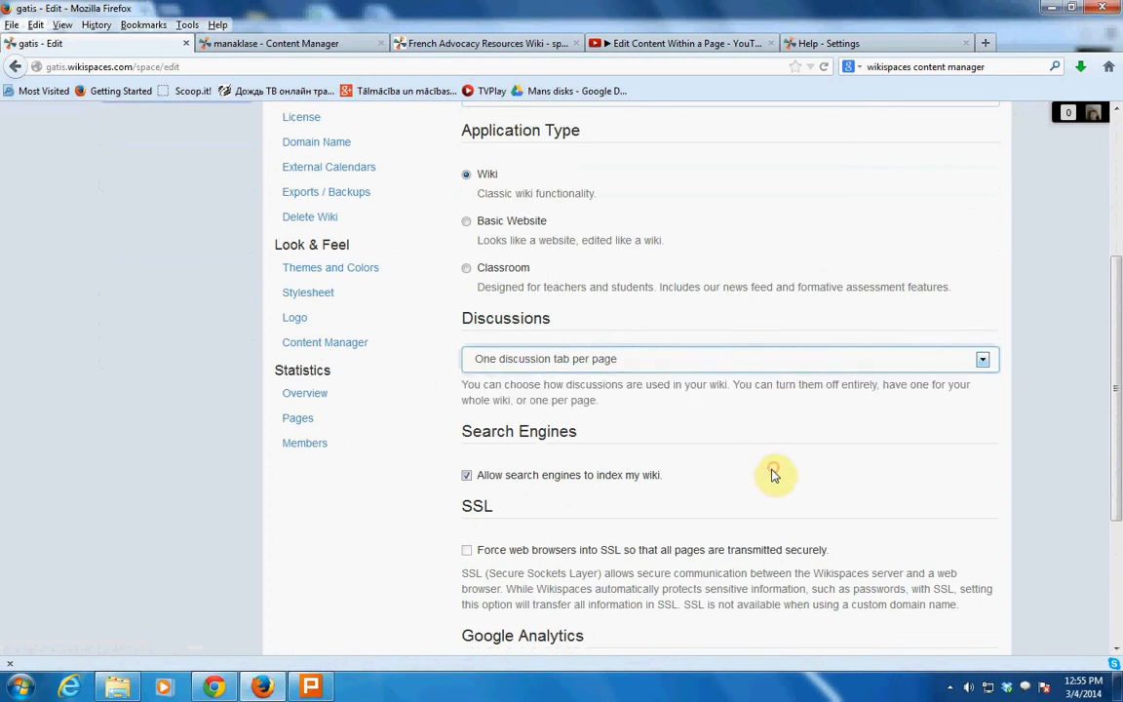
scroll(777, 475, down, 2)
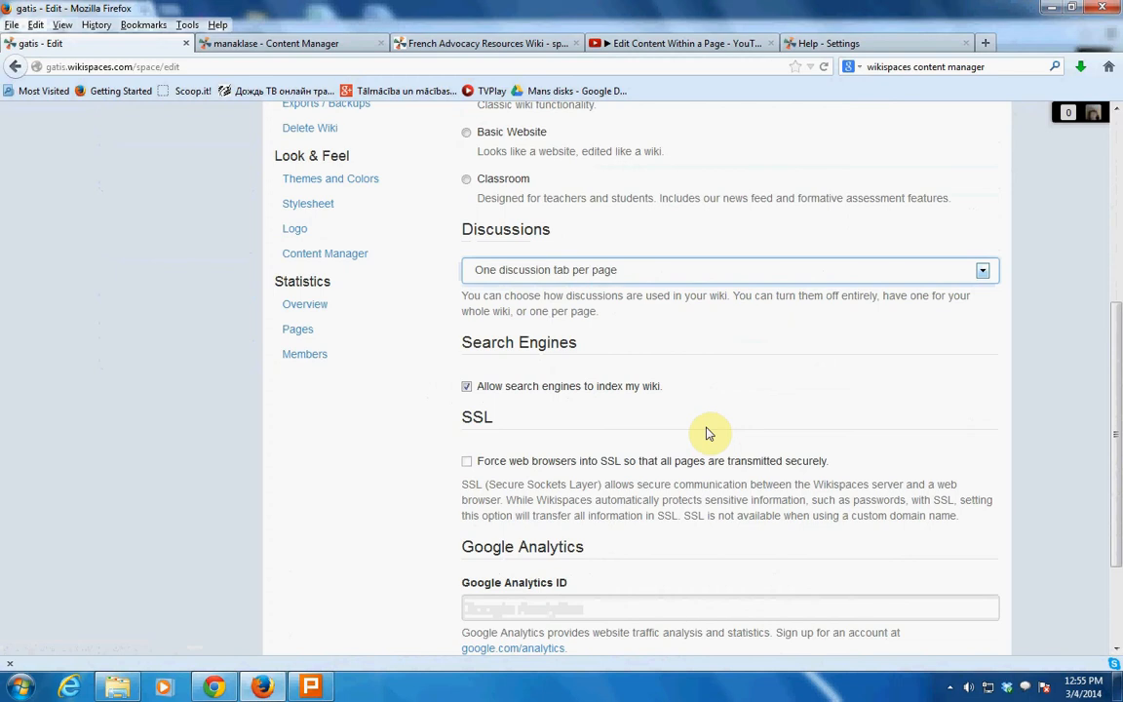
scroll(601, 436, down, 1)
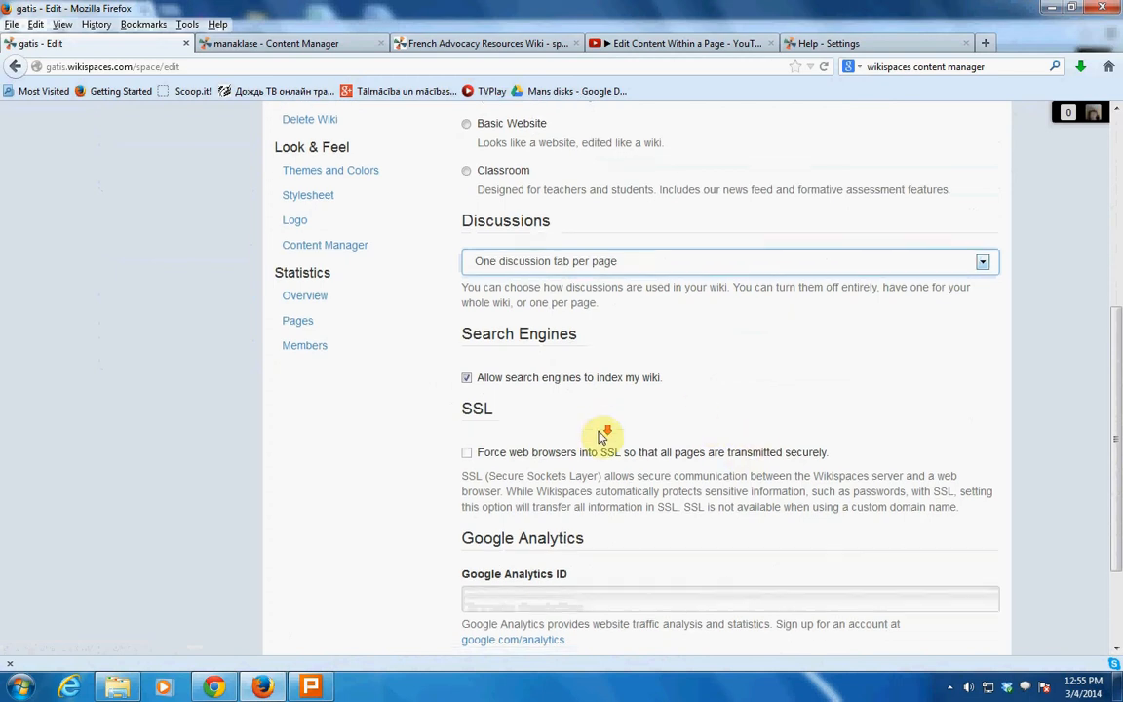
scroll(602, 436, down, 1)
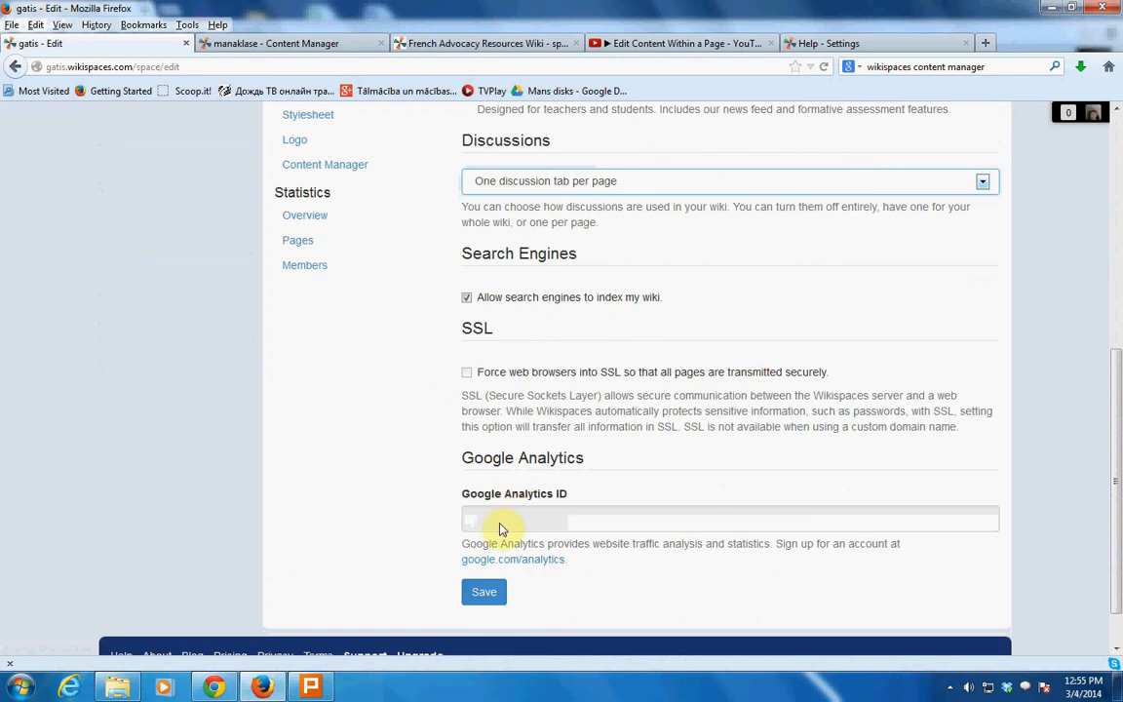
scroll(673, 453, up, 3)
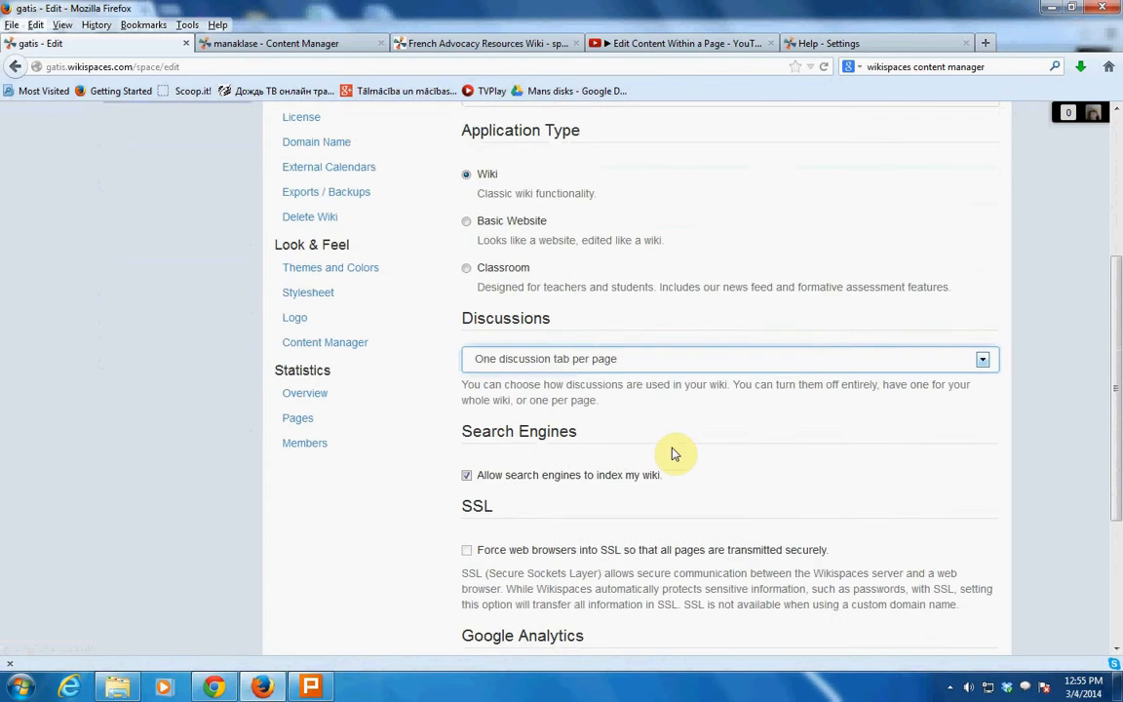
scroll(675, 452, up, 2)
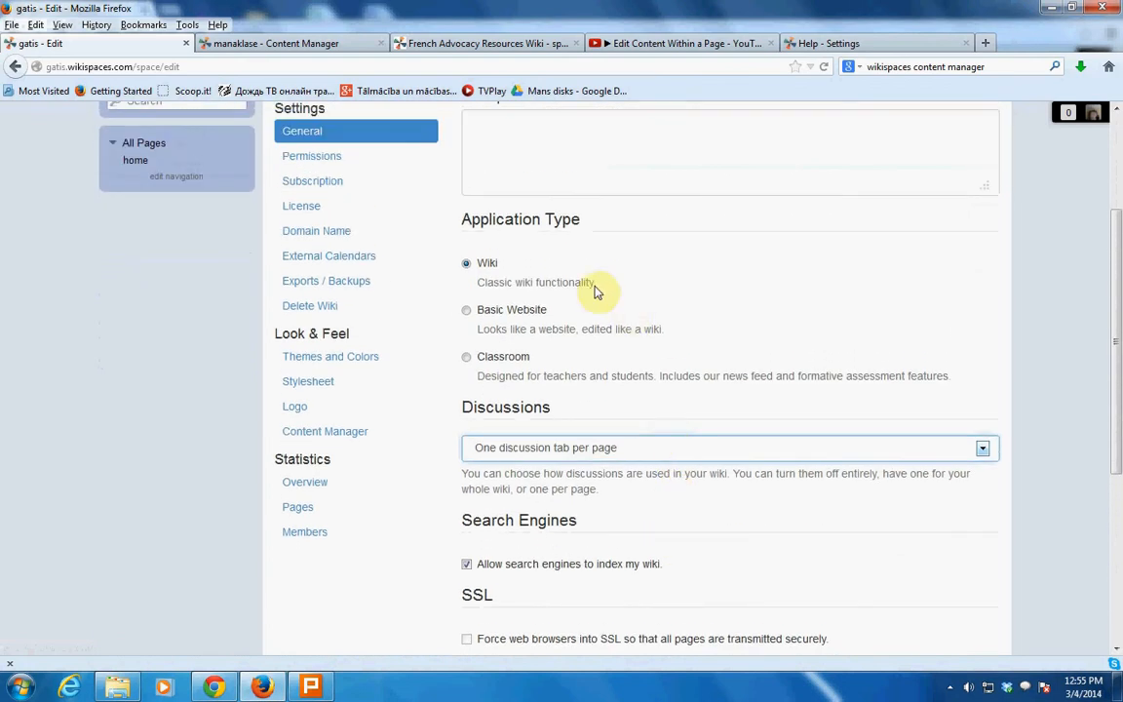
- In the wiki's Permissions settings, select Private access and switch the choice back to Protected
click(316, 156)
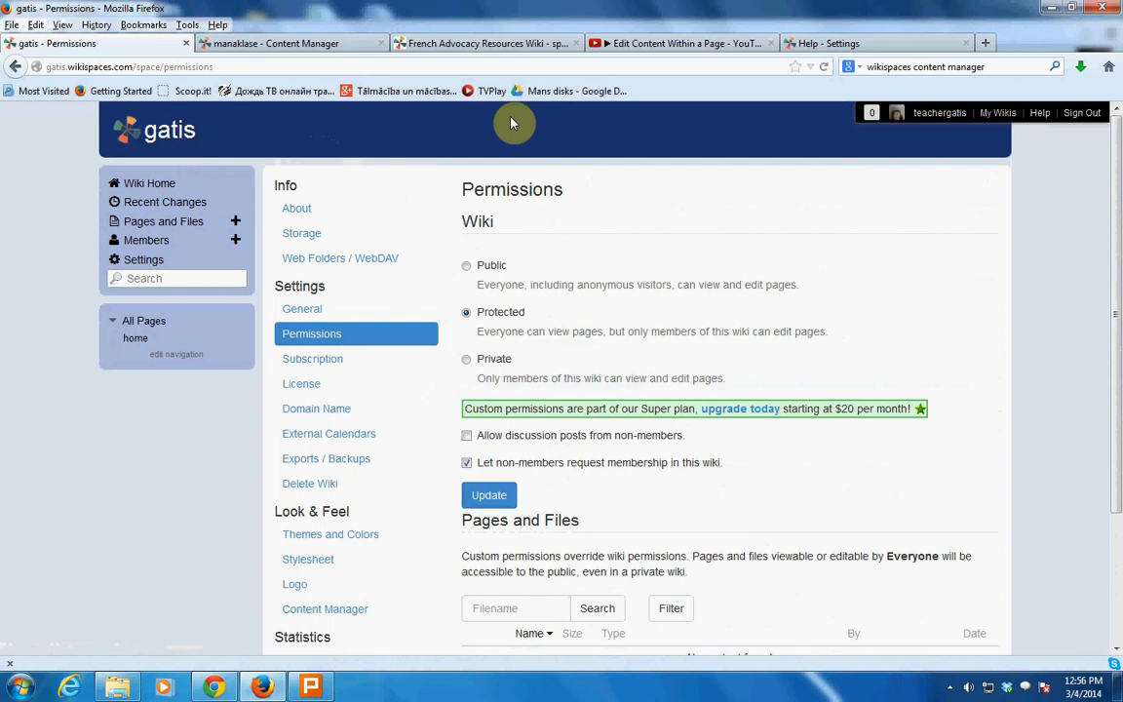
click(467, 361)
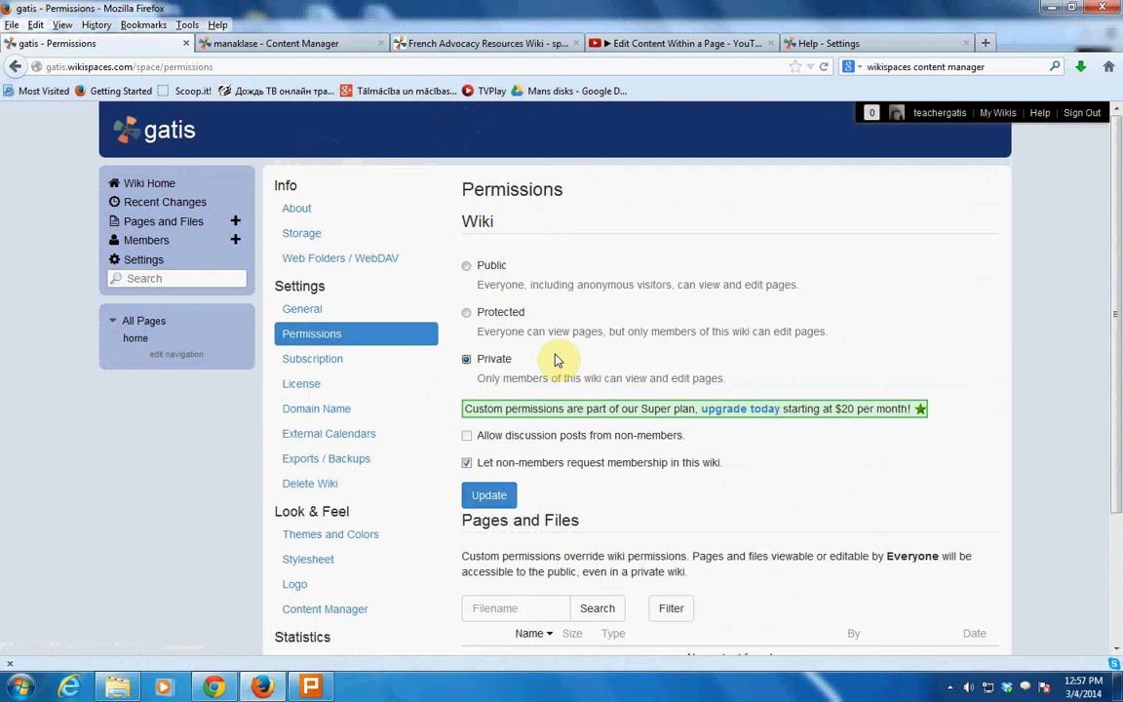
click(468, 314)
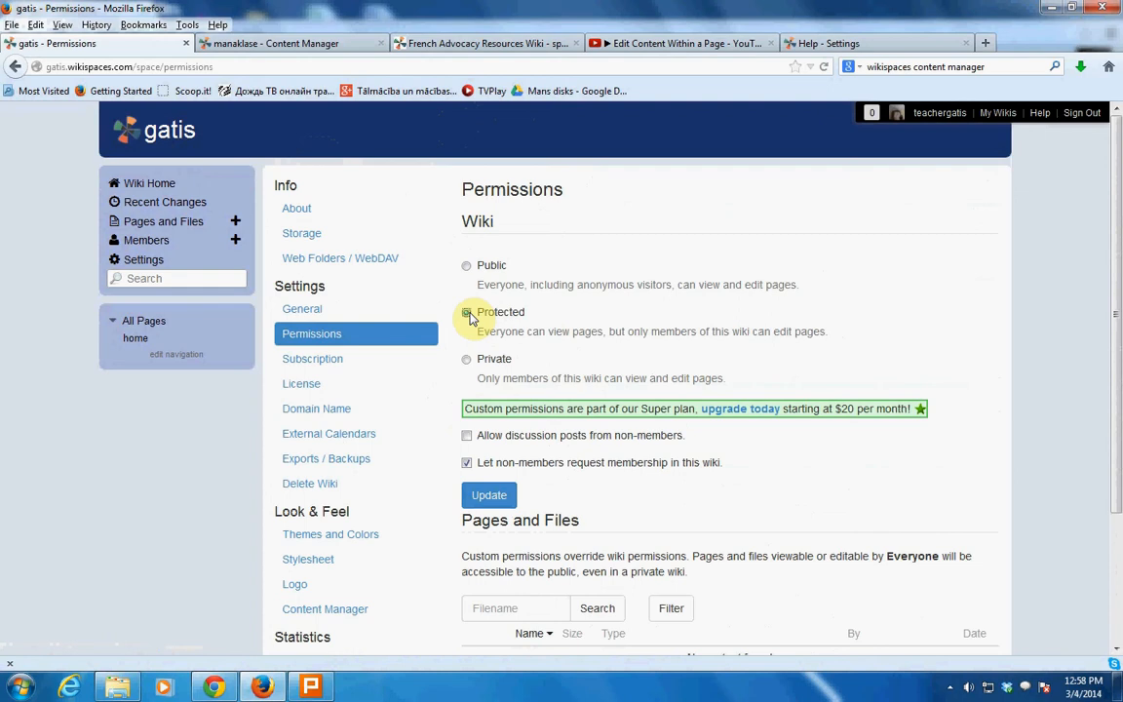
- Review the wiki's subscription plan comparison and the content license options
click(322, 363)
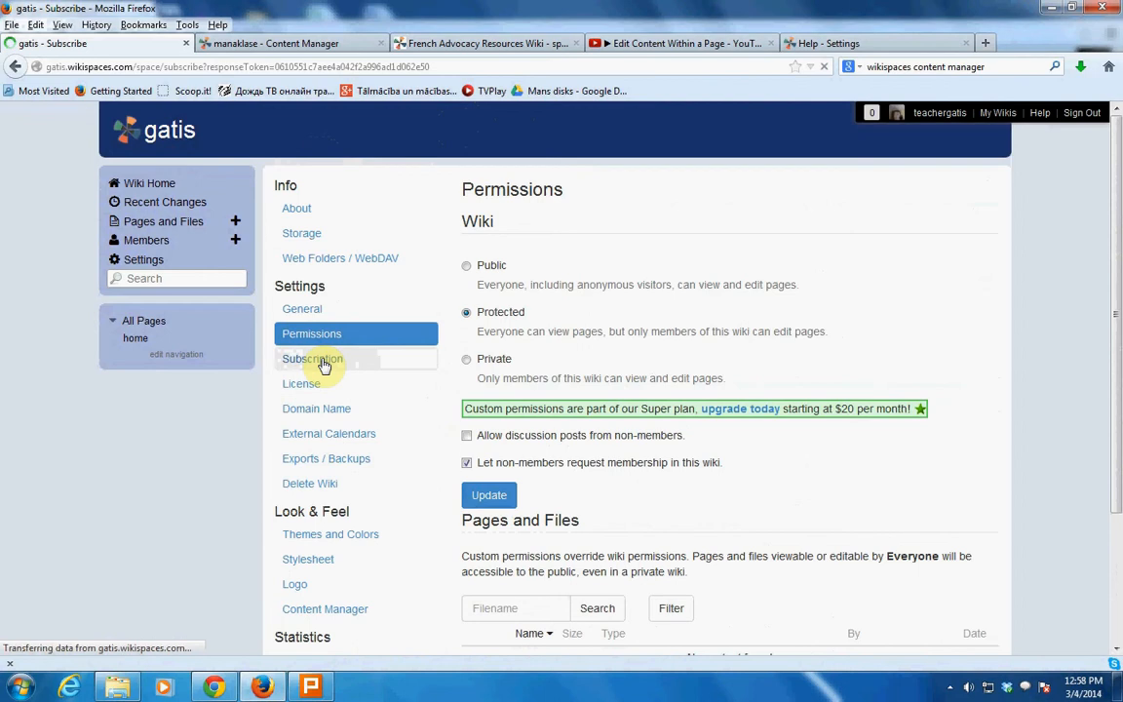
scroll(806, 370, down, 3)
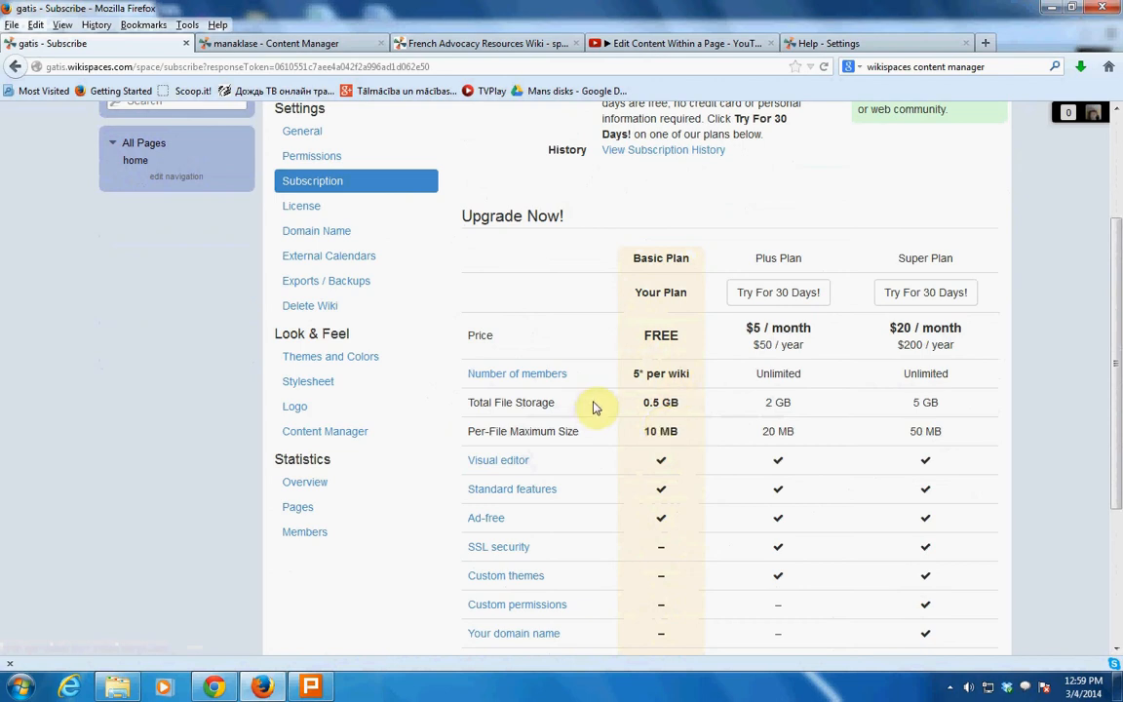
click(317, 214)
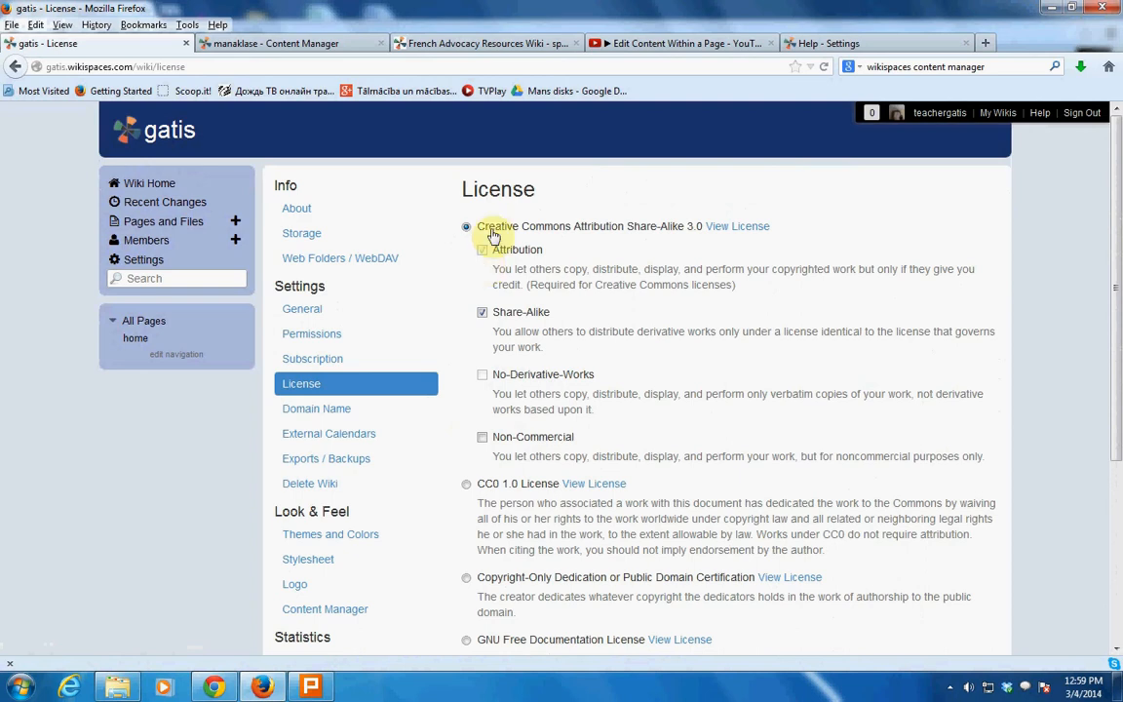
scroll(531, 282, down, 2)
scroll(531, 281, down, 3)
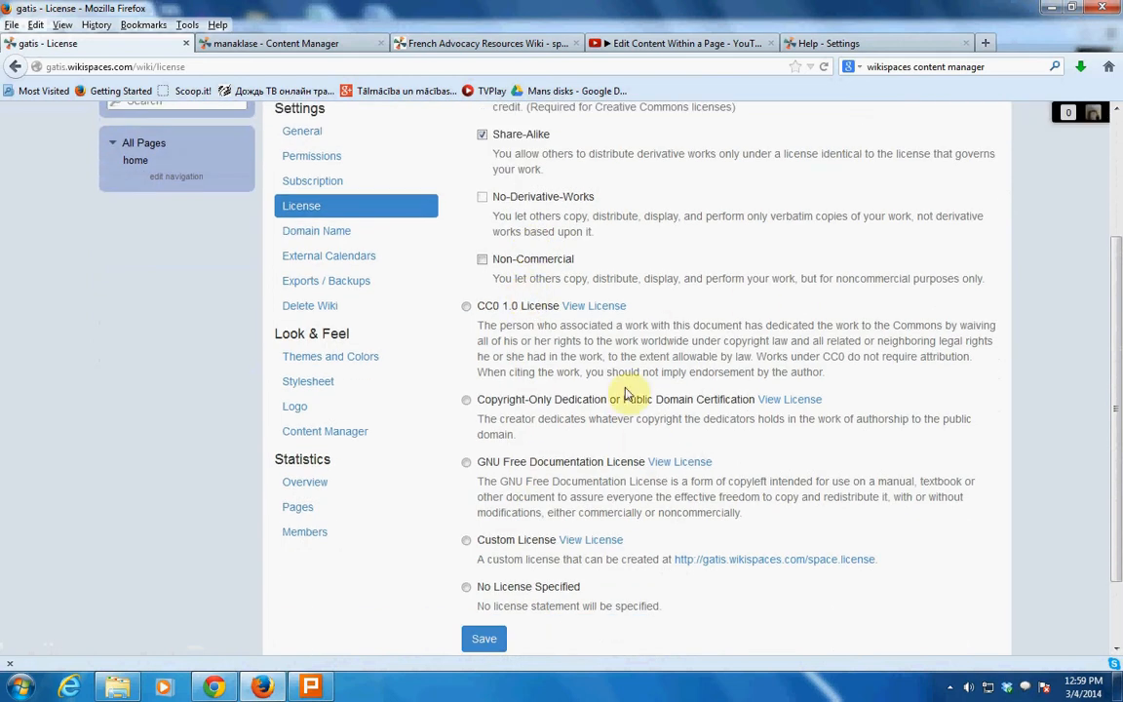
scroll(687, 348, up, 4)
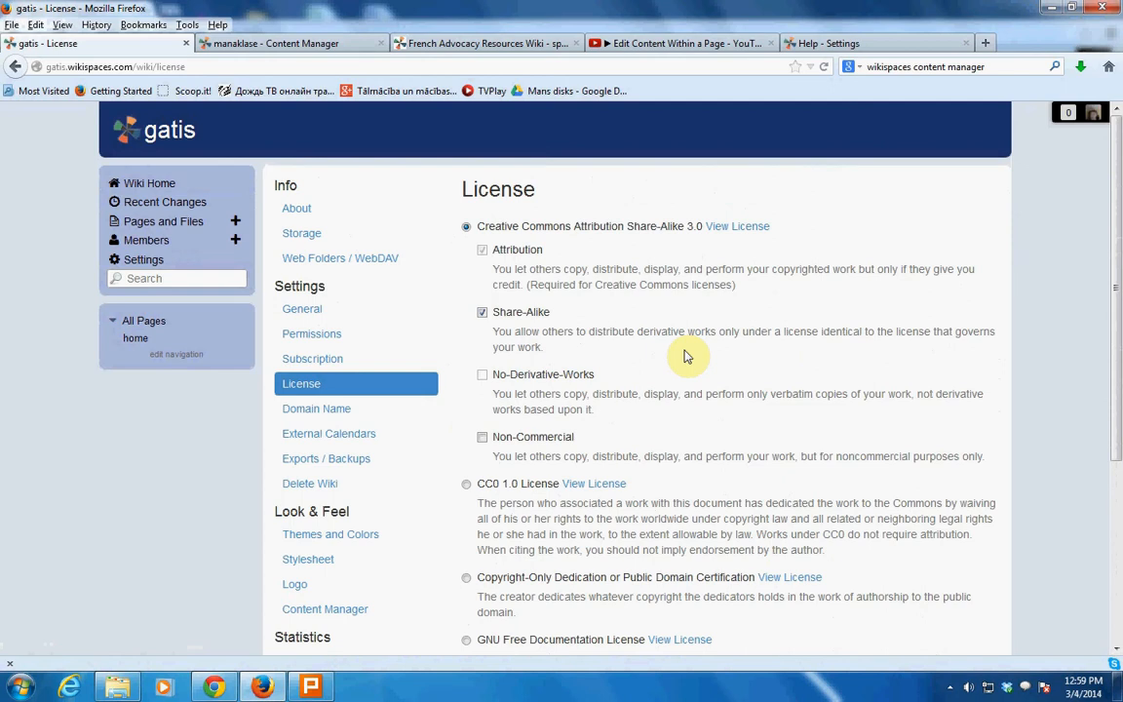
scroll(694, 386, down, 2)
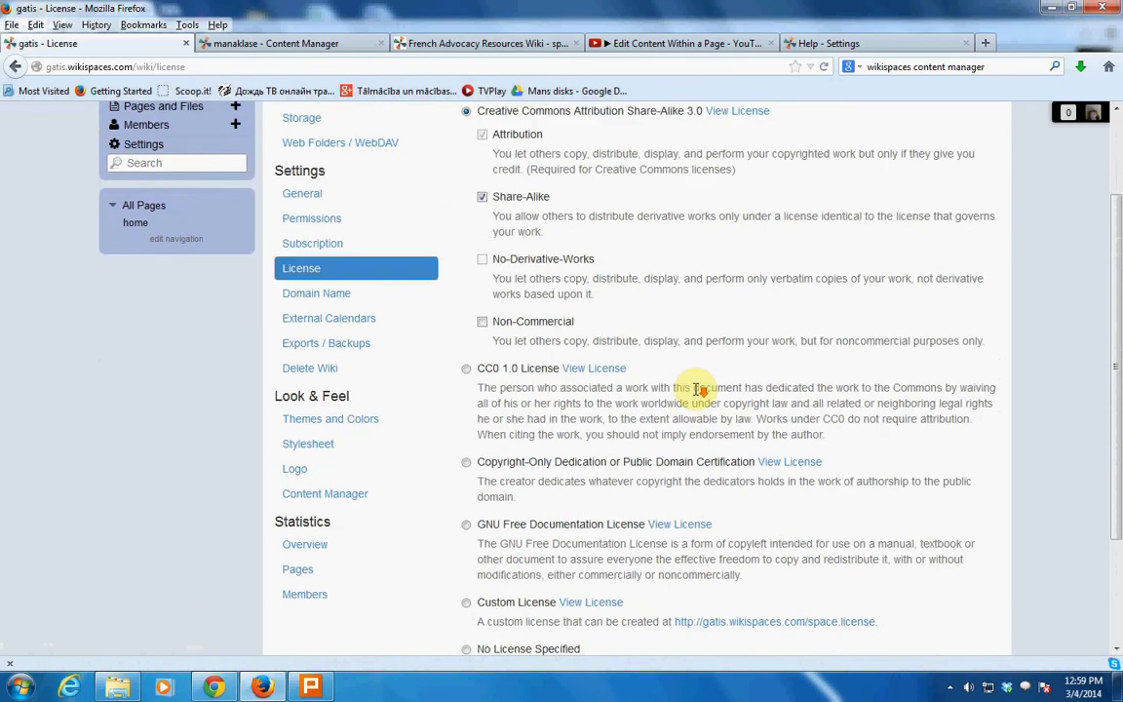
scroll(700, 390, down, 1)
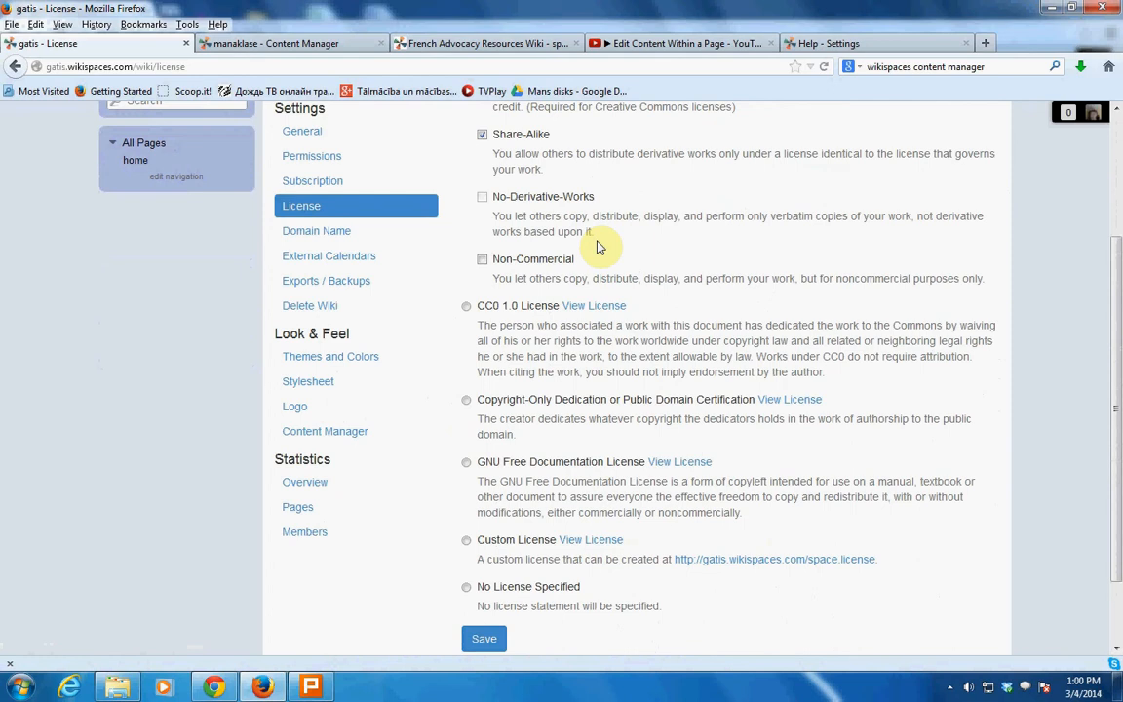
- Look through the Domain Name, External Calendars and Exports / Backups settings pages
click(355, 242)
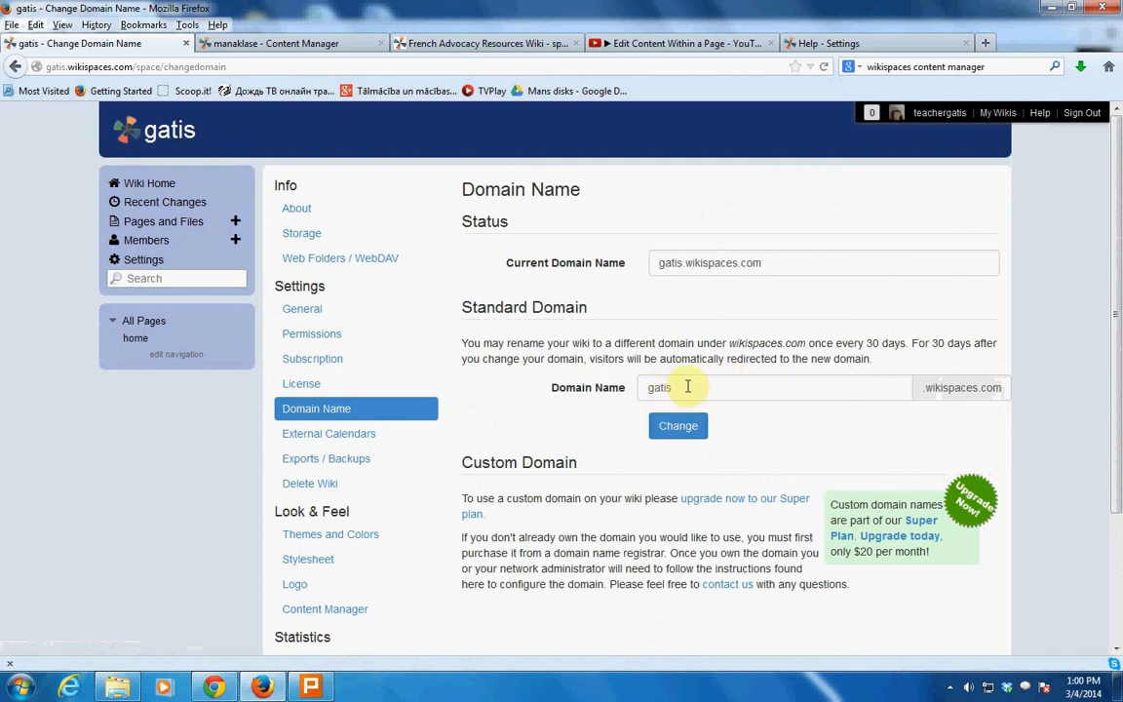
scroll(683, 399, down, 2)
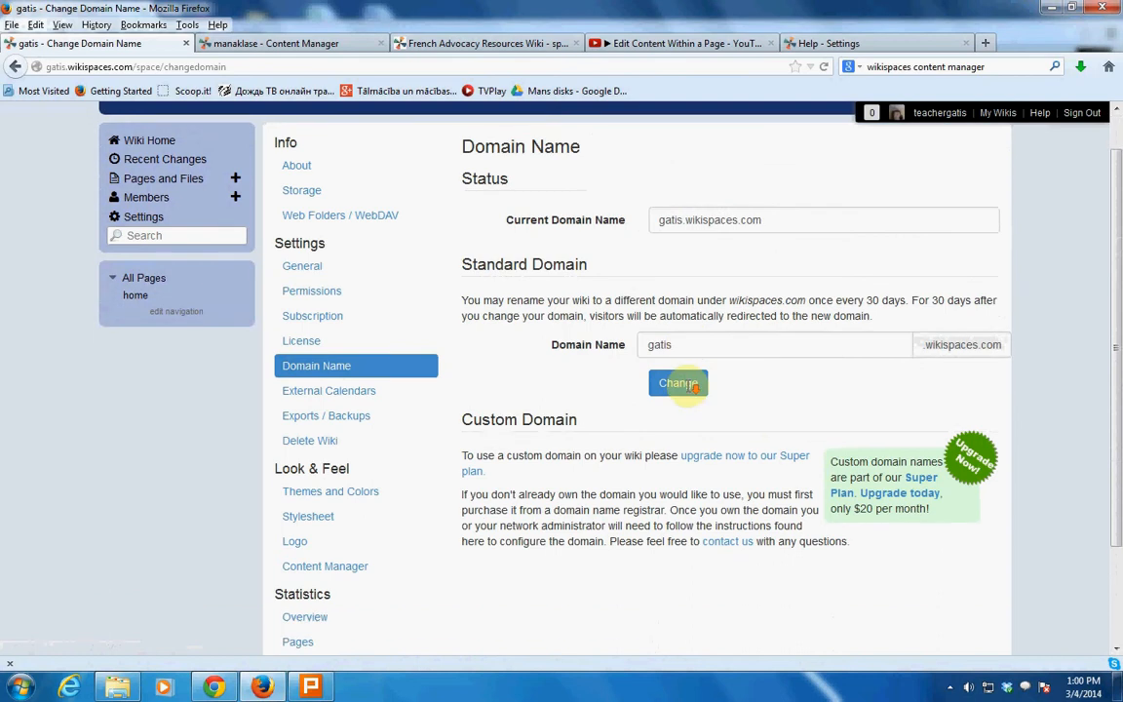
click(335, 347)
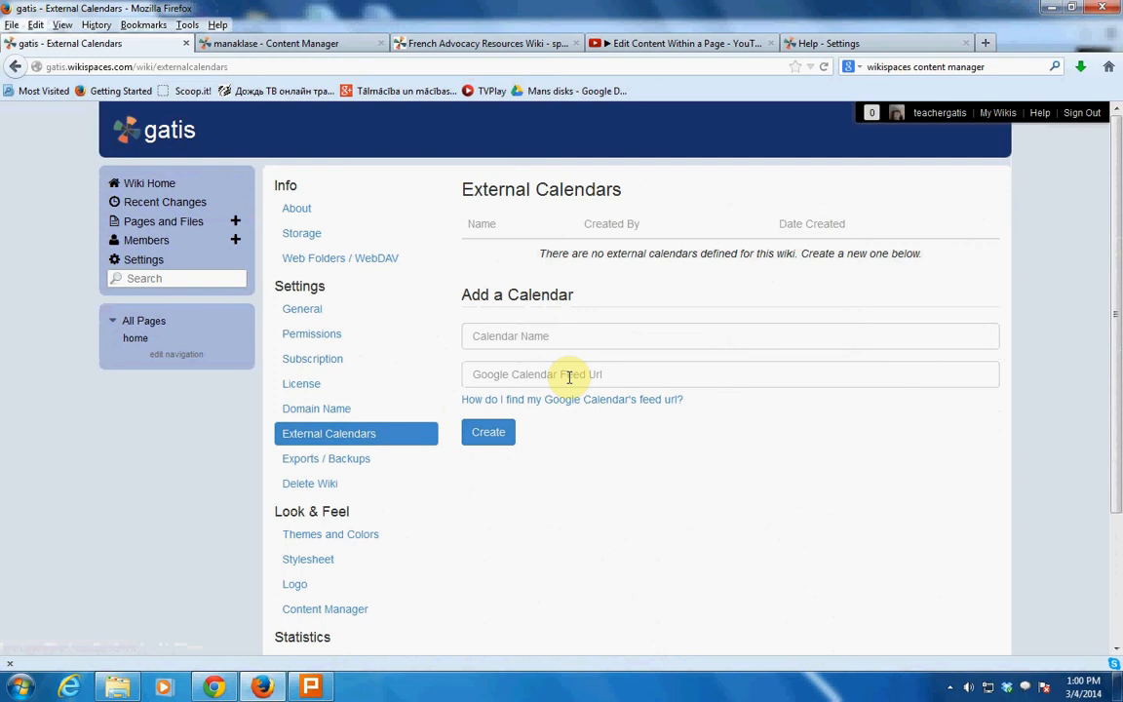
click(336, 467)
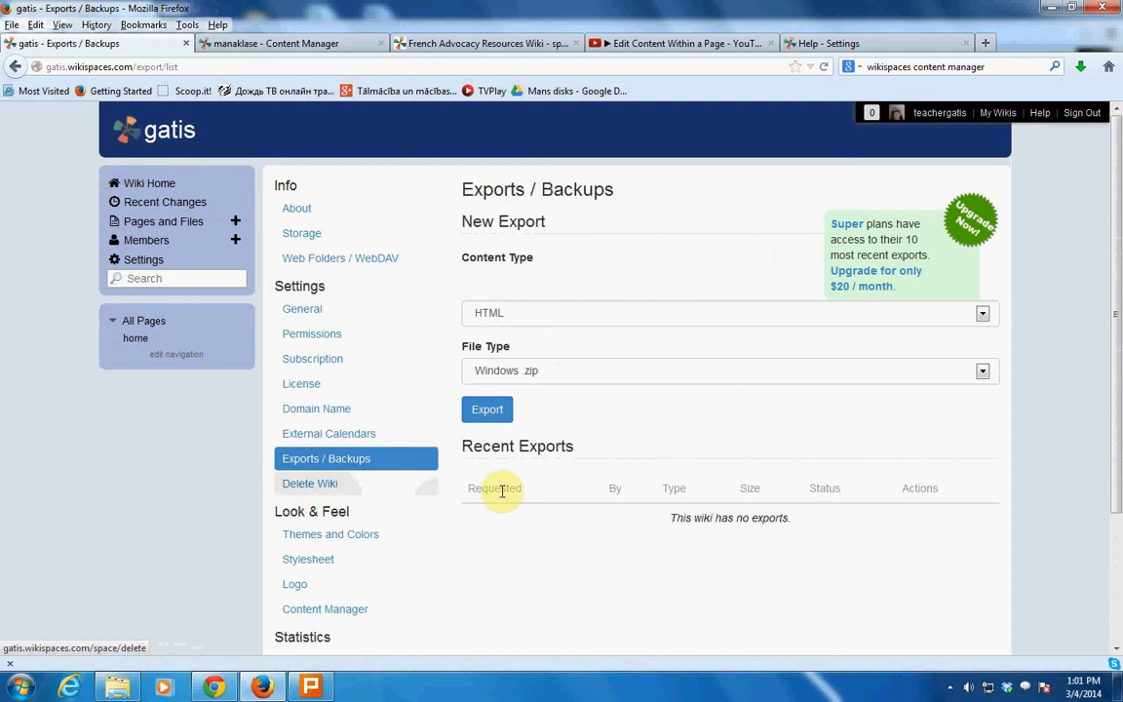
- Open the Themes and Colors settings and start previewing and customizing the Flex theme in its dark blue color scheme
scroll(527, 488, down, 3)
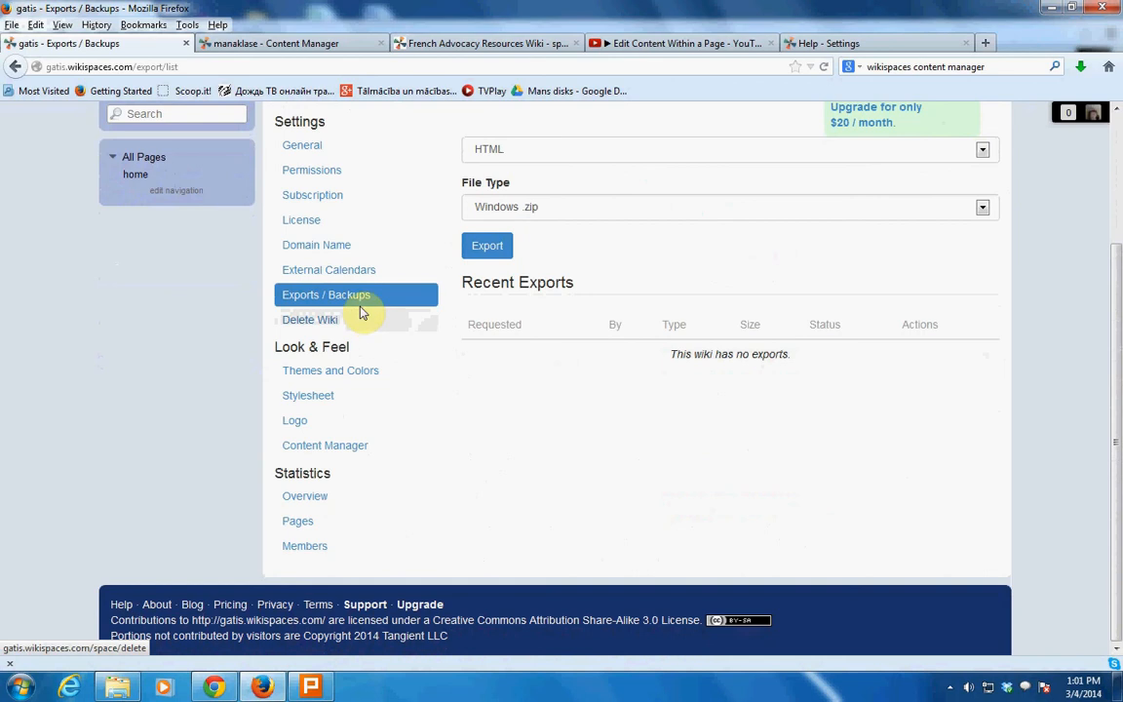
click(332, 371)
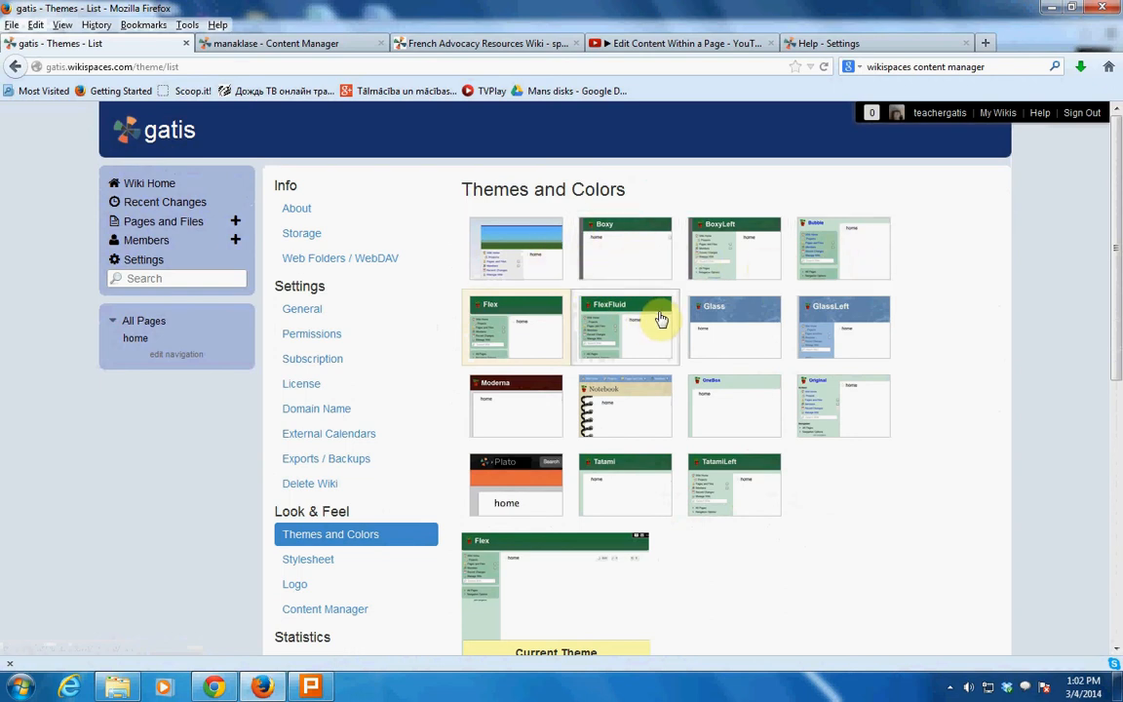
scroll(661, 319, down, 2)
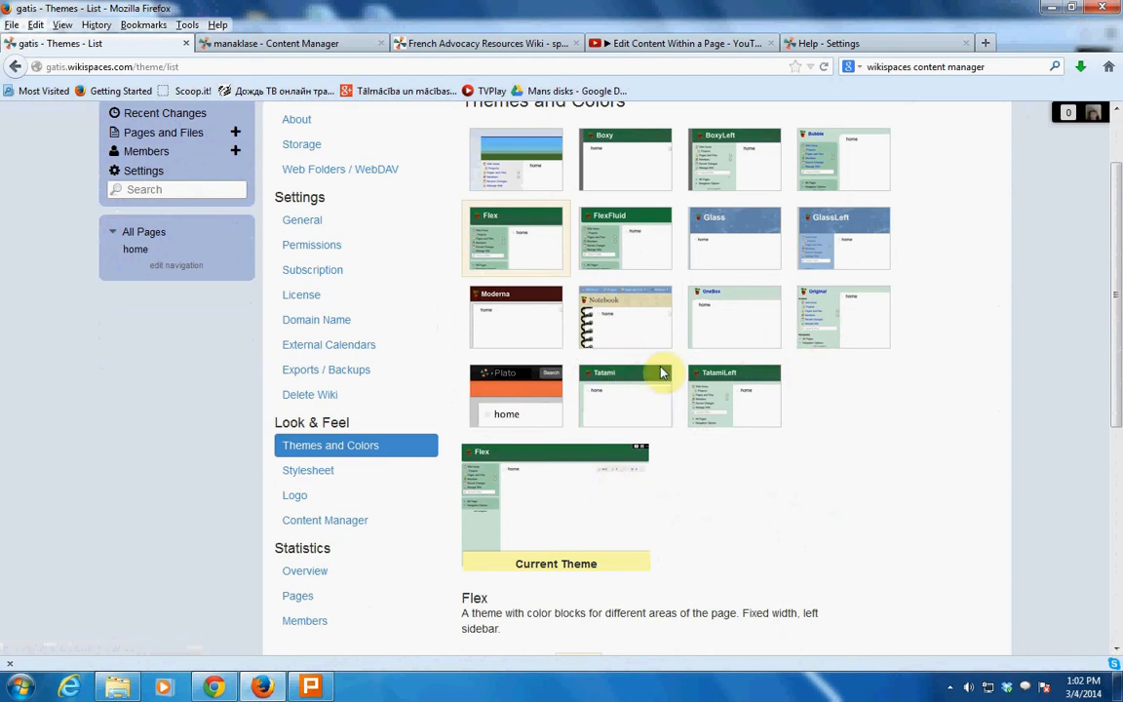
scroll(702, 346, down, 5)
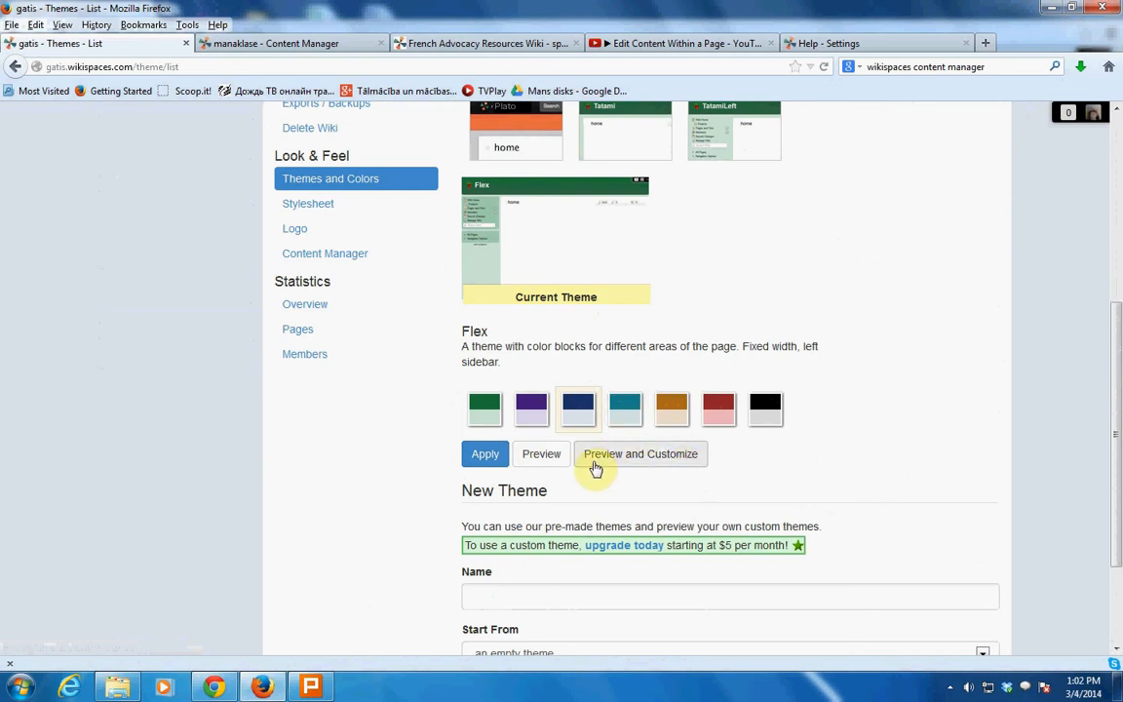
click(632, 460)
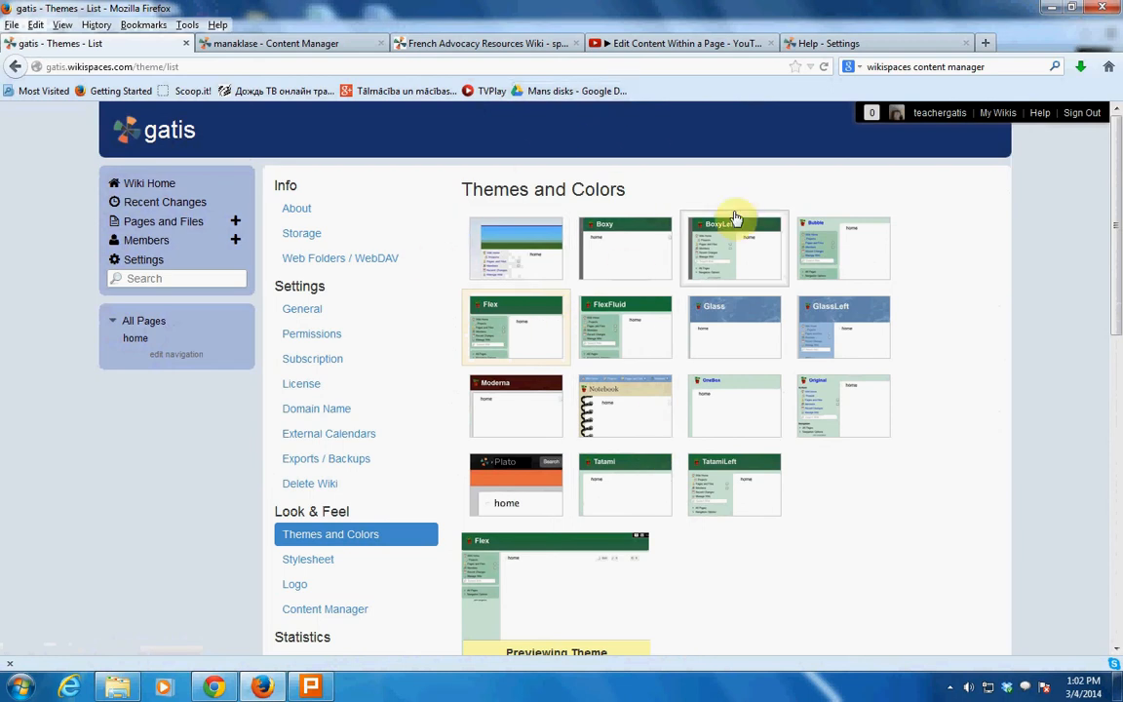
- Review the Flex theme's custom color settings for background, header/footer, sidebar and sidebar text
scroll(802, 383, down, 3)
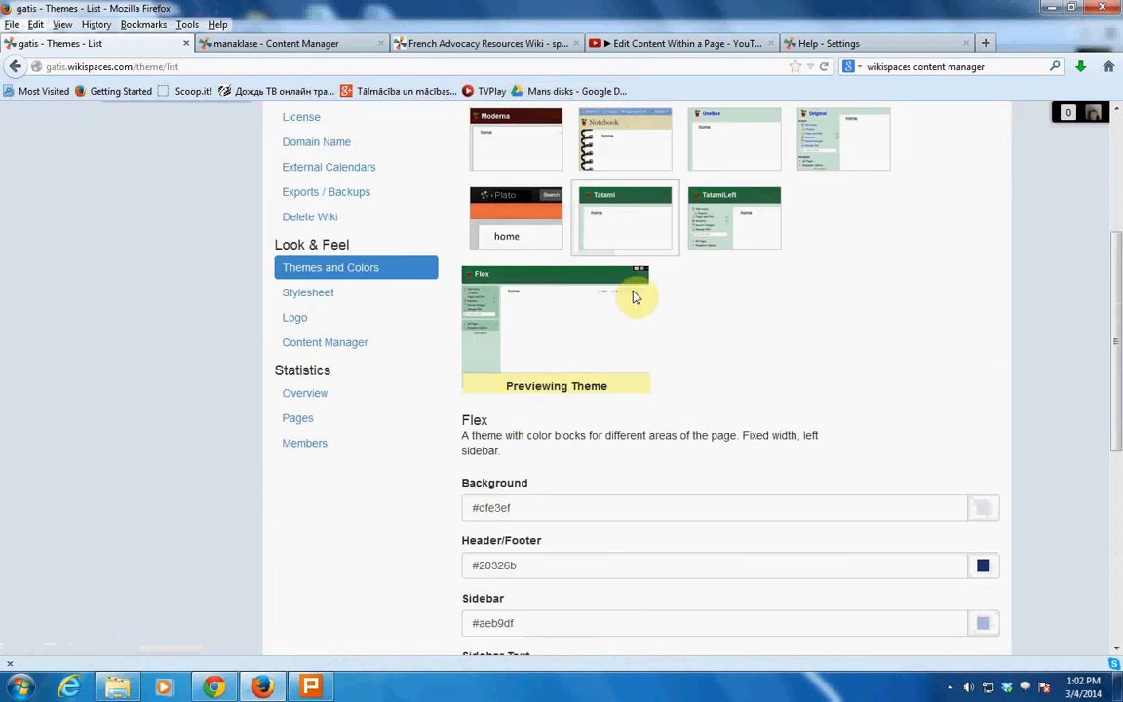
scroll(710, 321, down, 2)
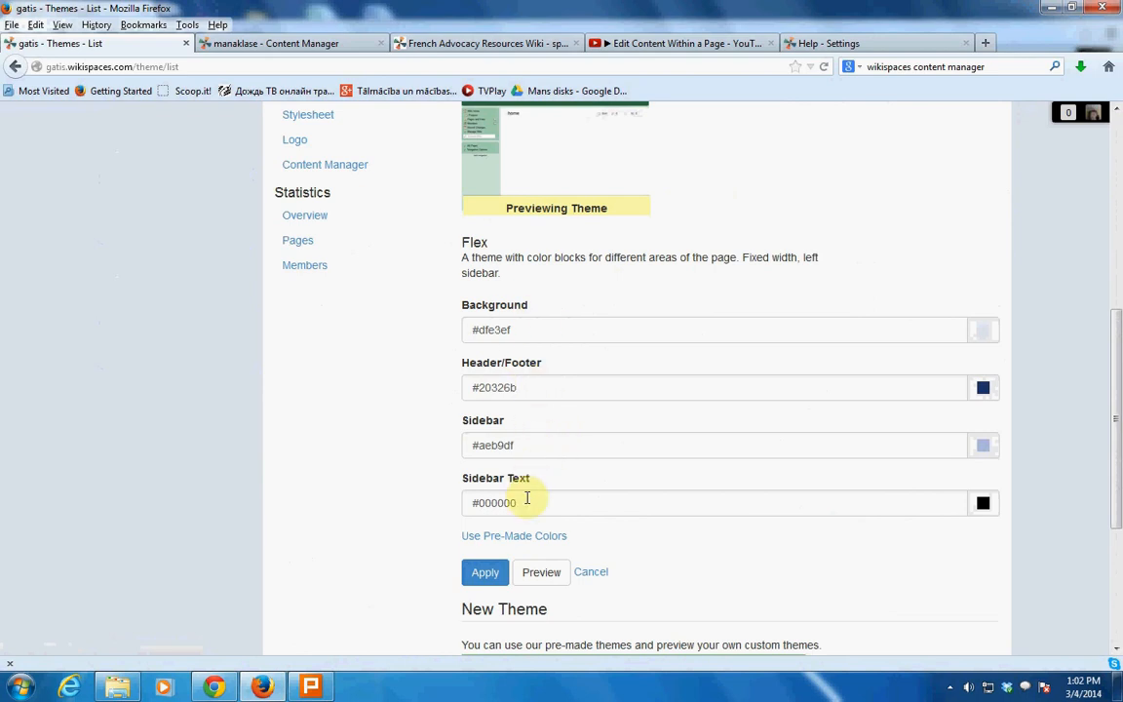
scroll(532, 499, down, 2)
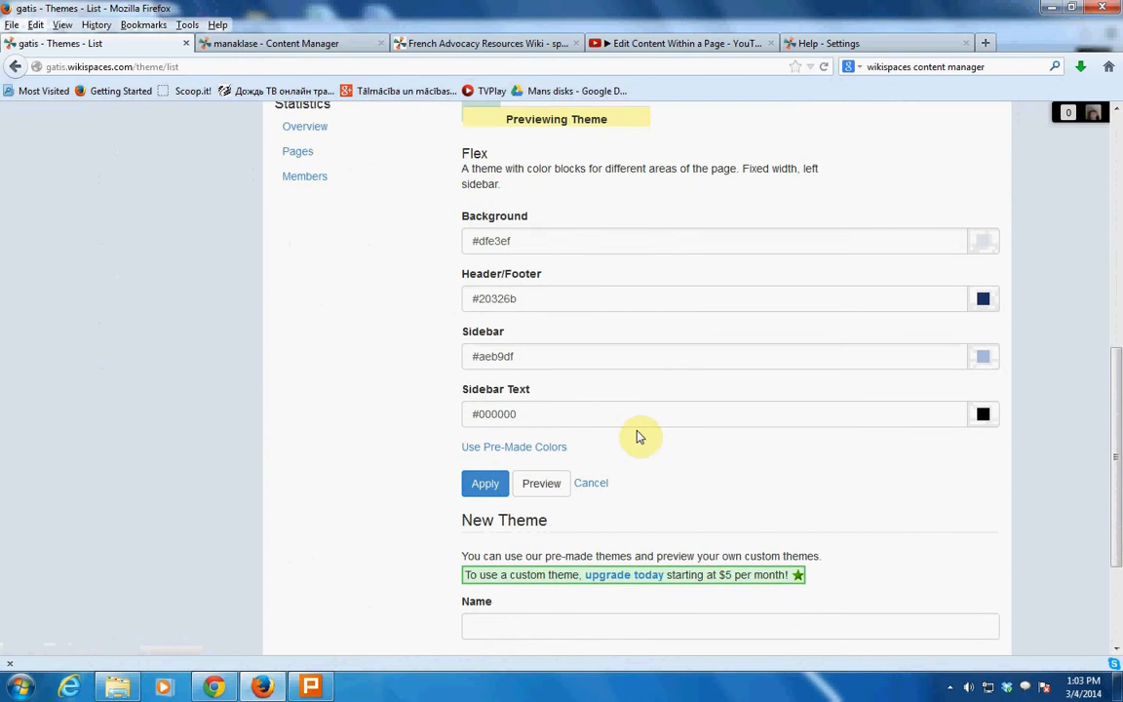
scroll(640, 433, up, 2)
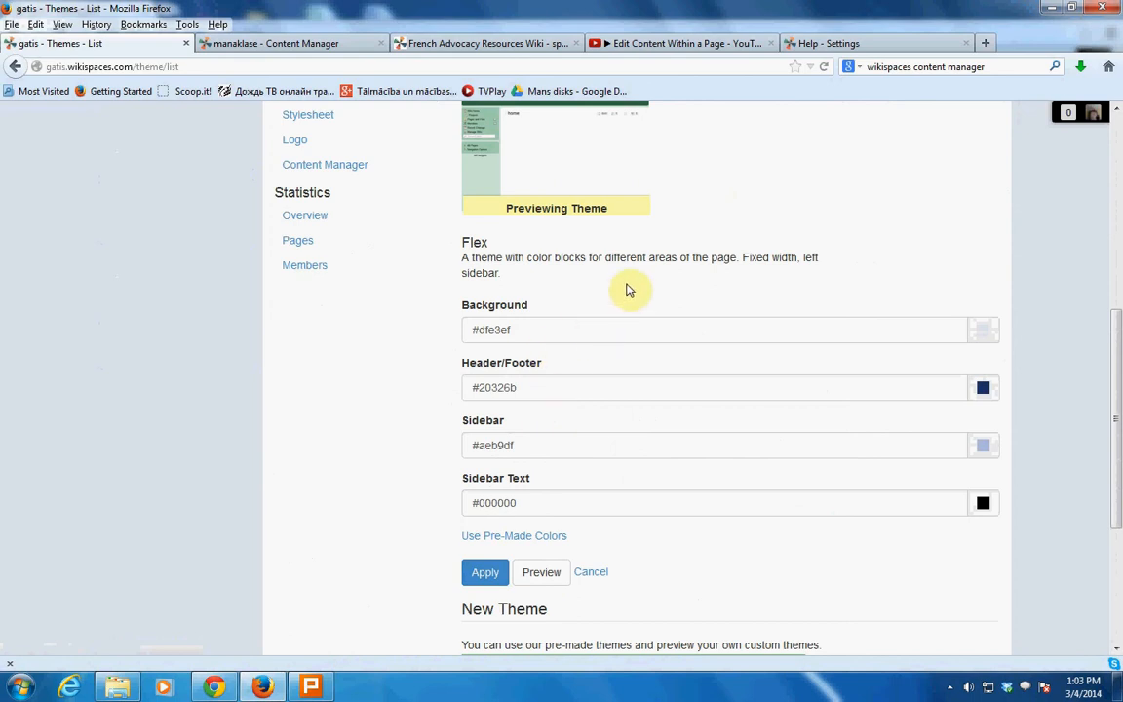
- Go to the Logo settings, open the file chooser for a new logo and close it without selecting a file
scroll(683, 273, up, 5)
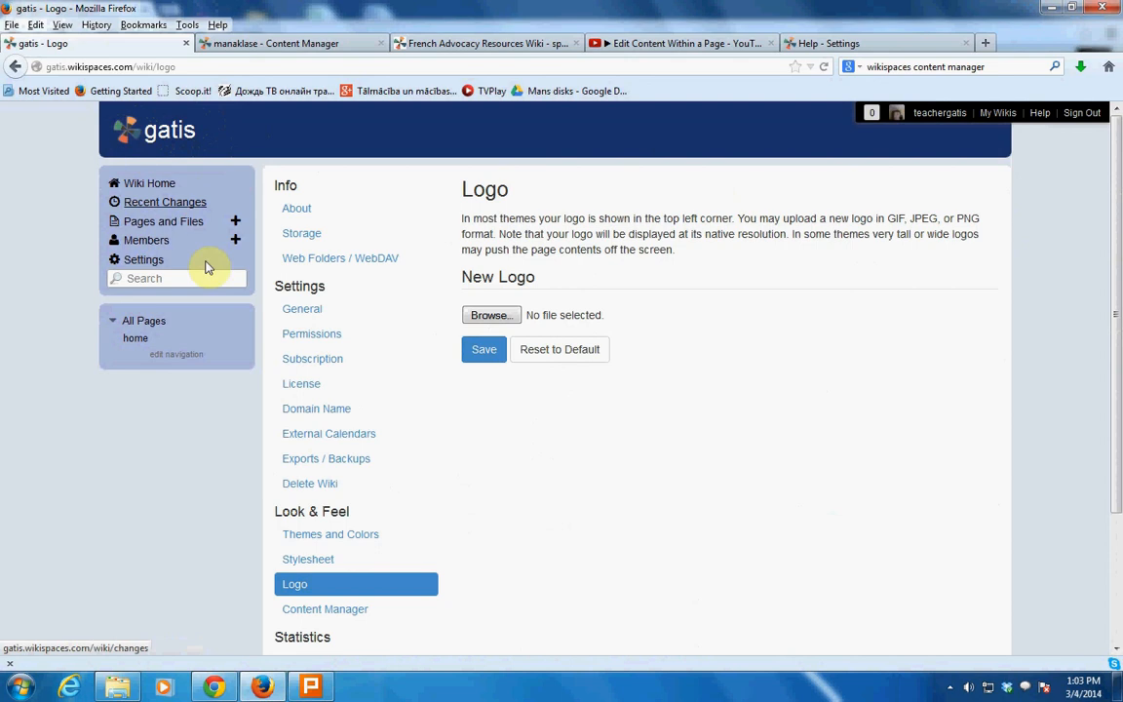
click(492, 315)
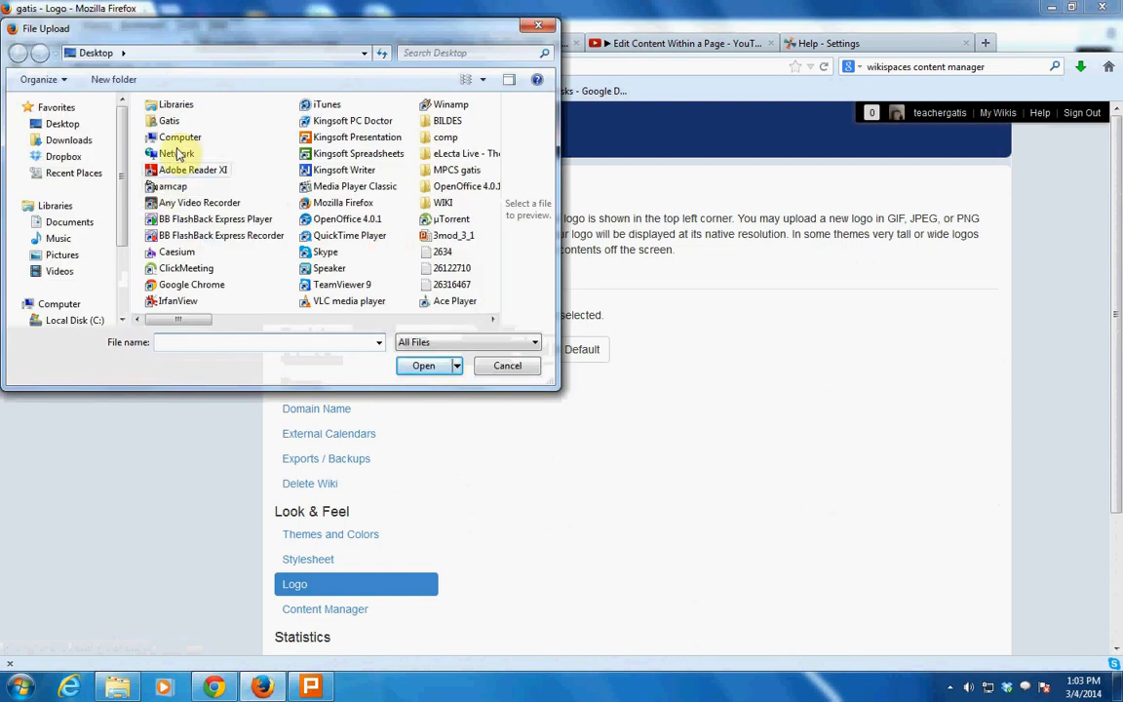
click(532, 27)
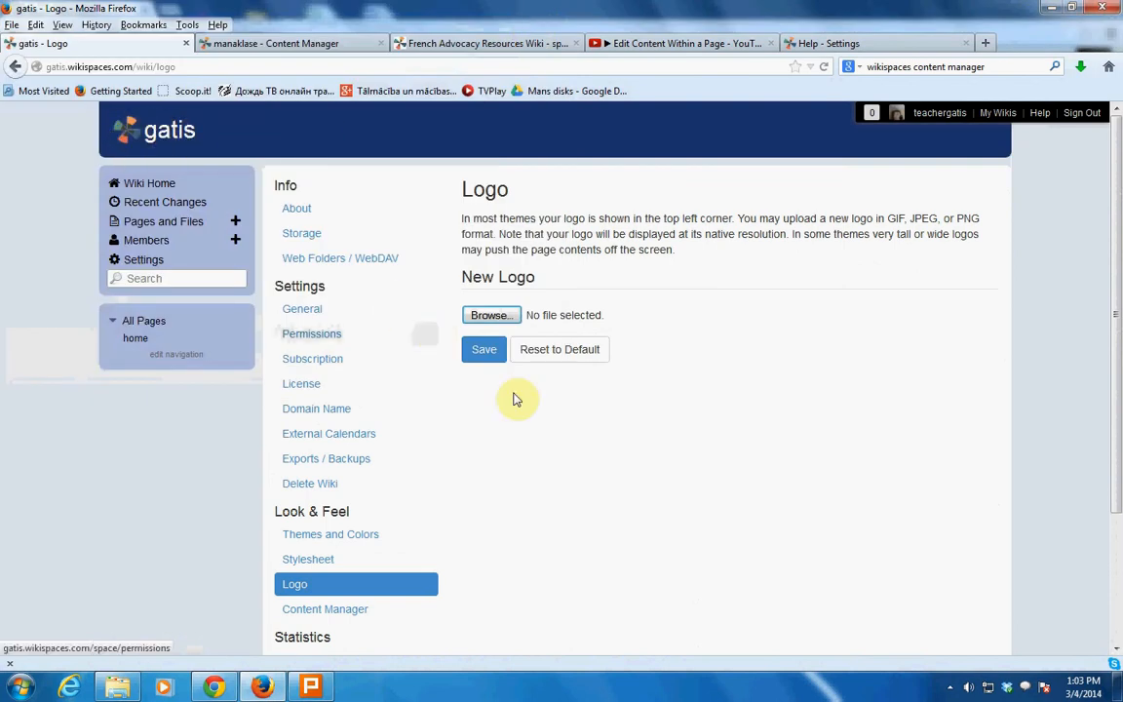
- Open the Content Manager, look at the editor for a new Blank Team Front Page and cancel it
scroll(468, 501, down, 3)
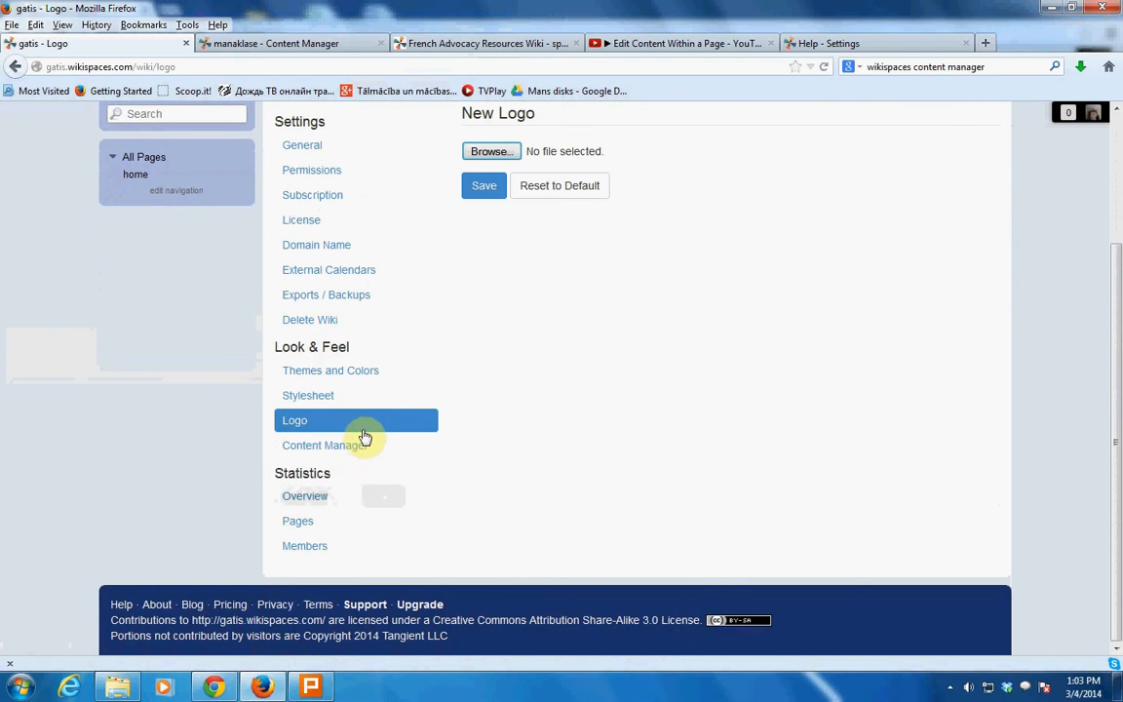
click(356, 448)
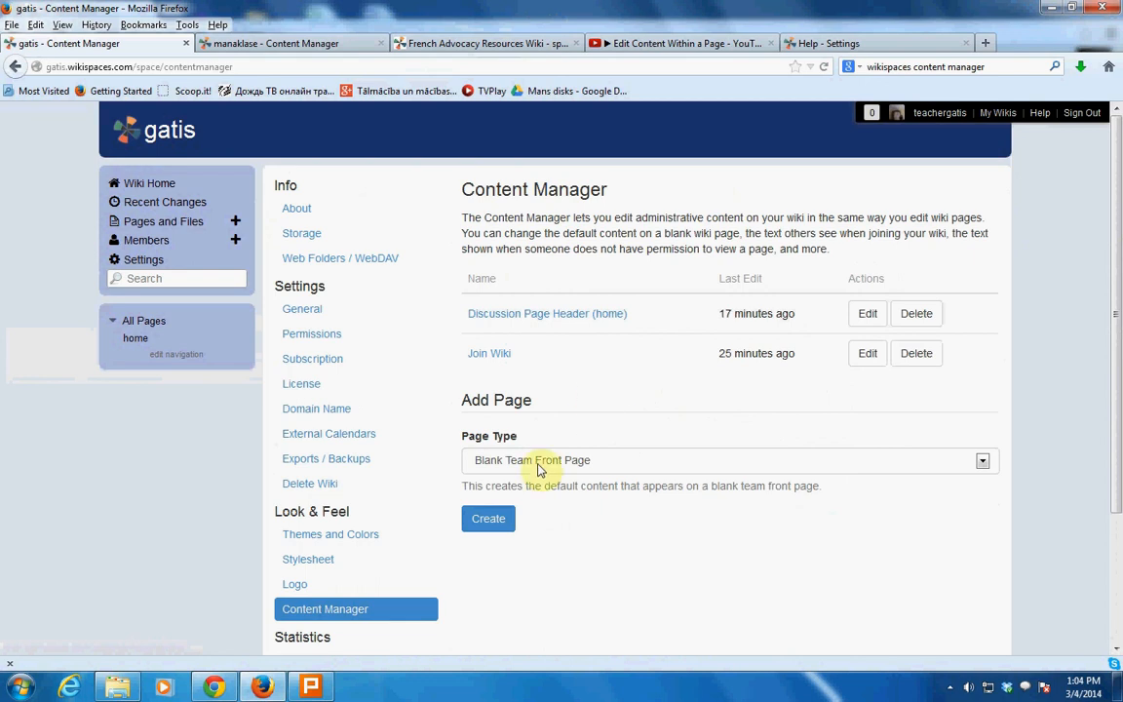
click(506, 519)
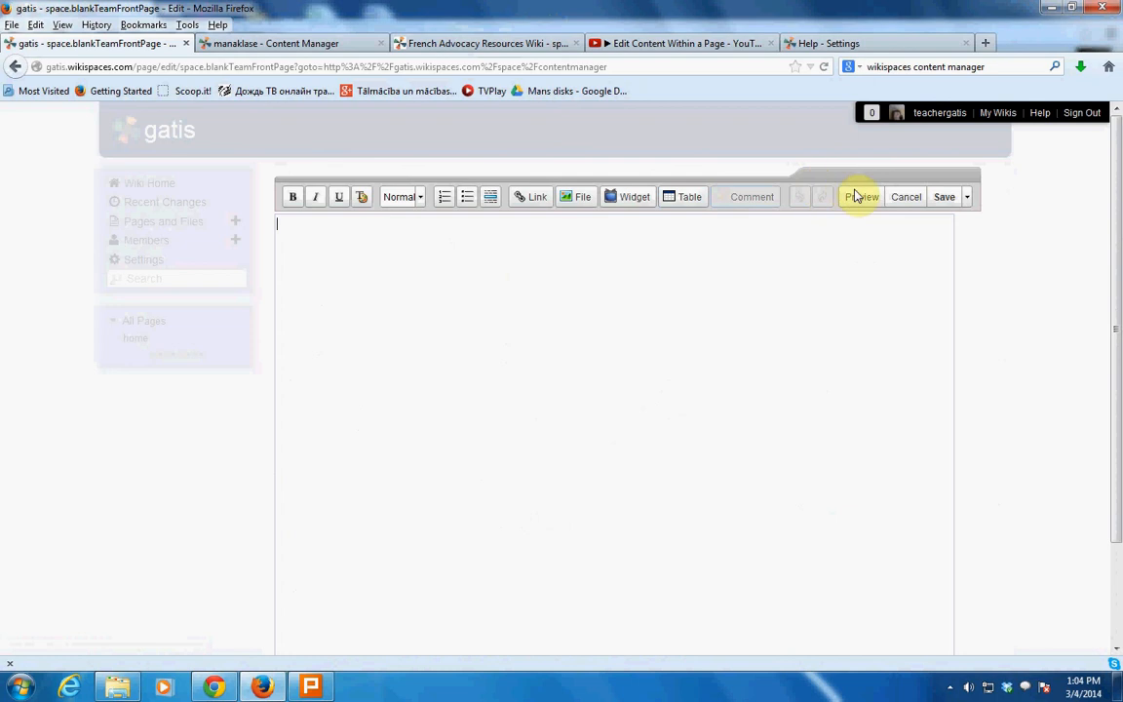
click(905, 198)
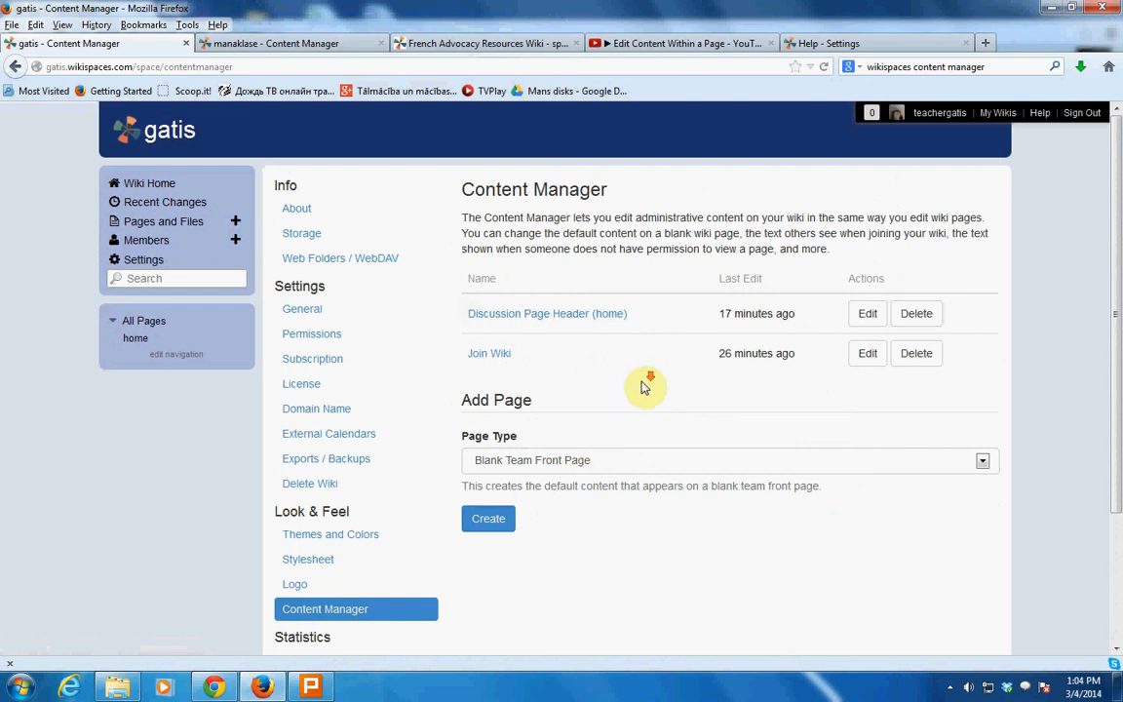
- Look through the gatis wiki's Statistics Overview graphs and its per-page statistics
scroll(639, 336, down, 3)
scroll(639, 336, down, 1)
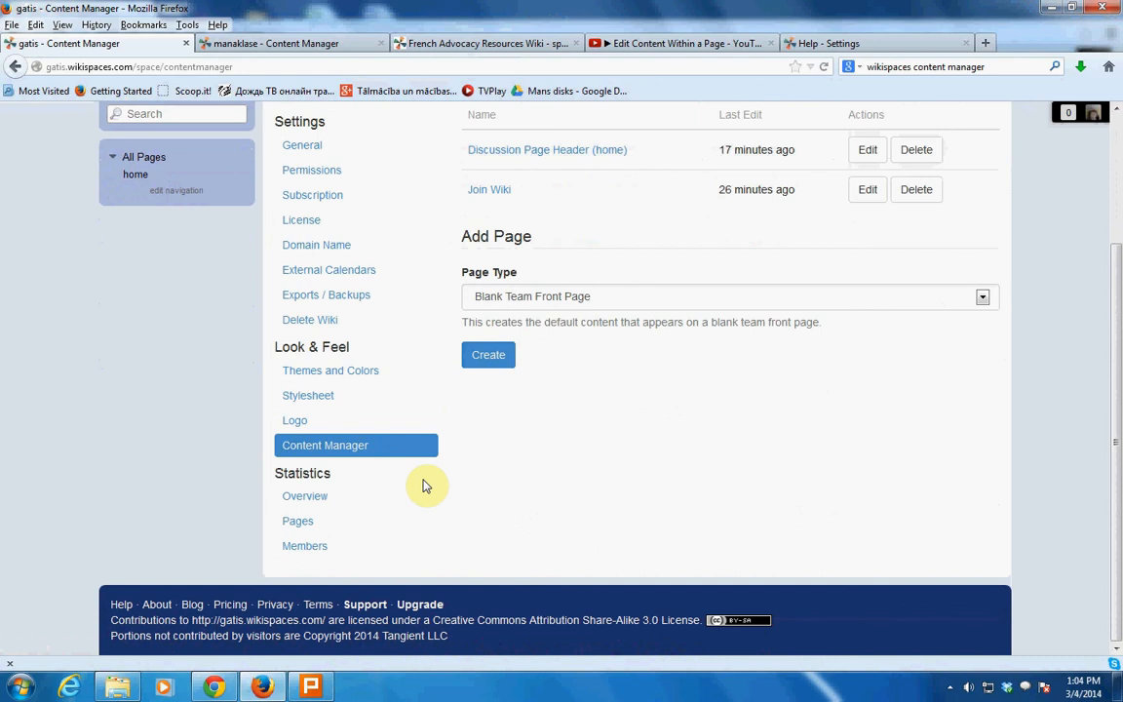
click(307, 498)
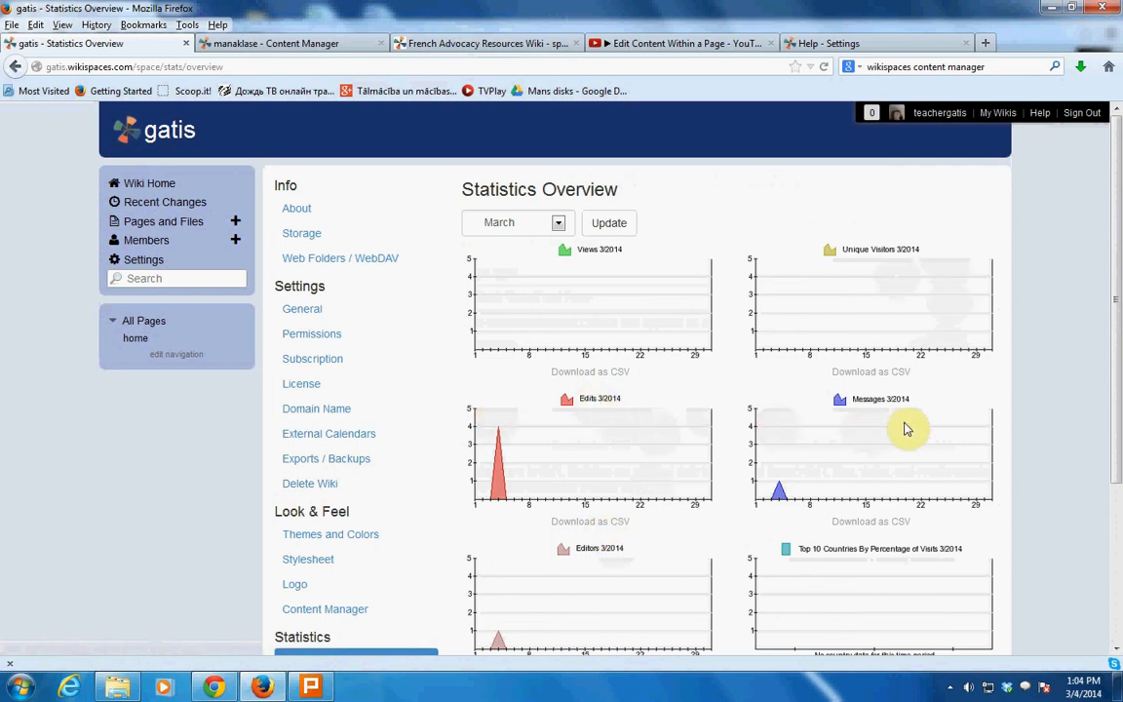
scroll(822, 433, down, 3)
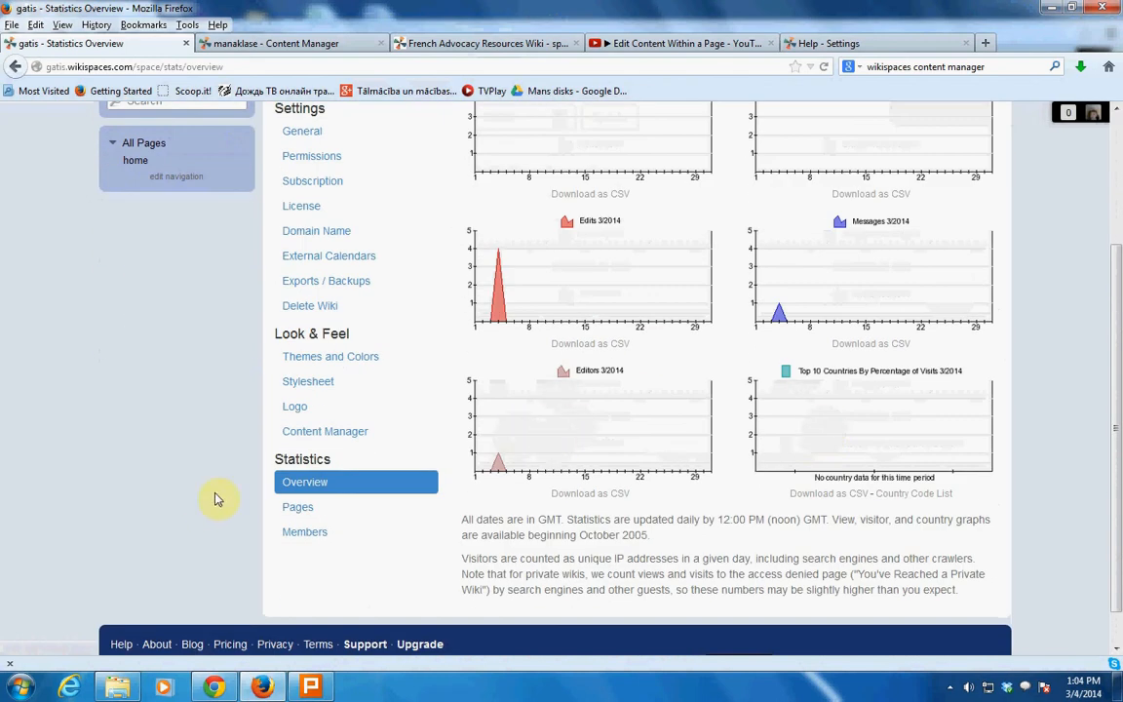
click(298, 508)
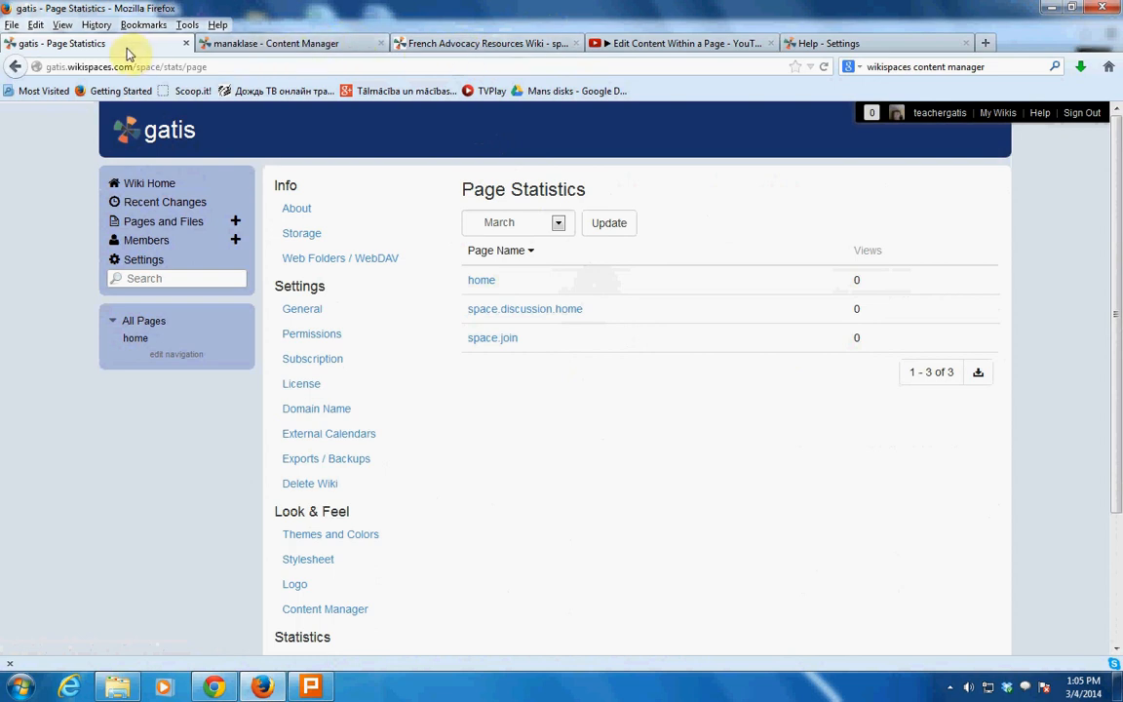
- Switch to the manaklase wiki and examine its Statistics Overview graphs, including edits, editors and top countries
click(299, 52)
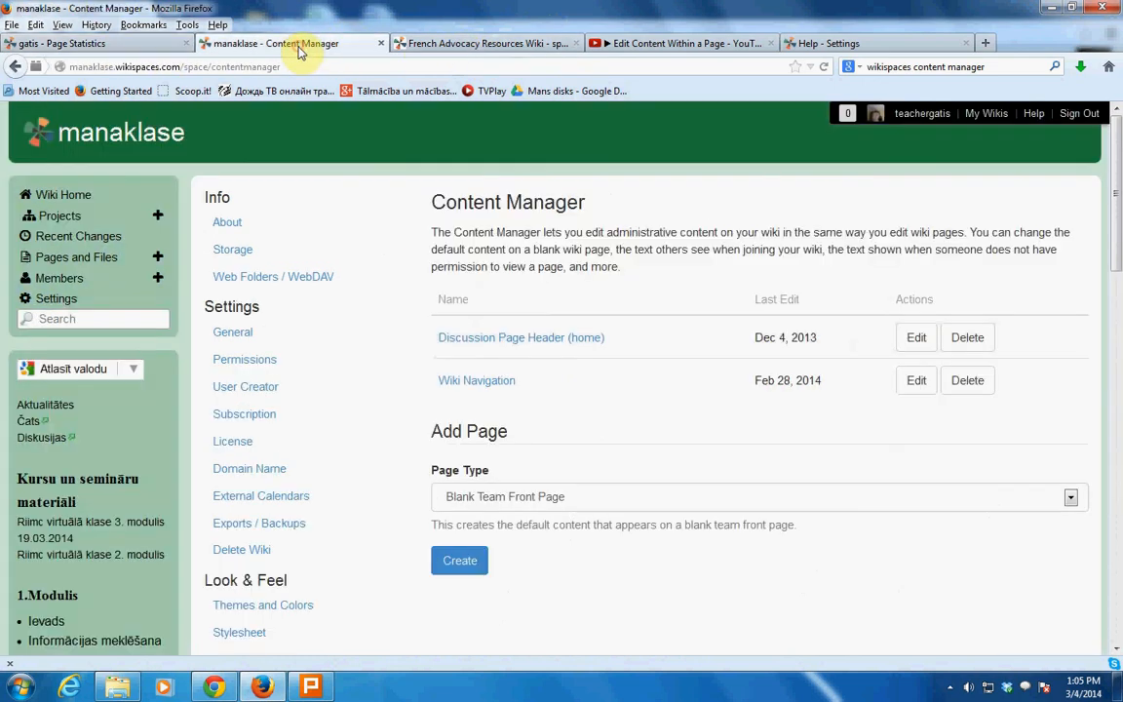
scroll(293, 498, down, 3)
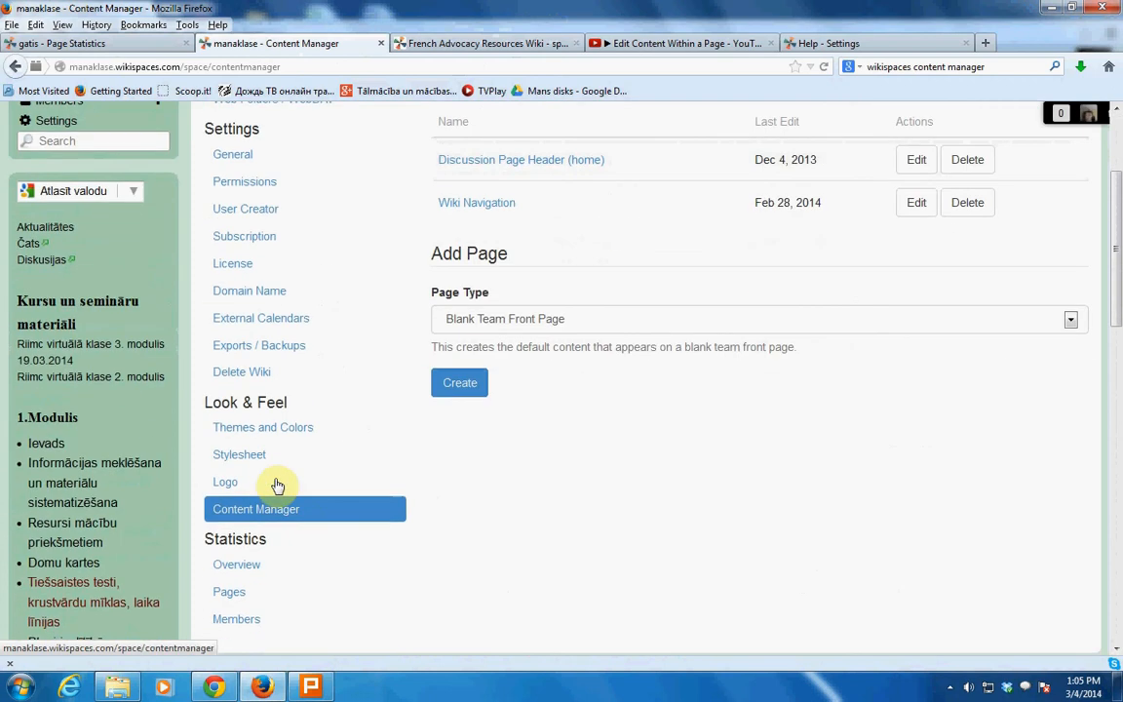
click(234, 564)
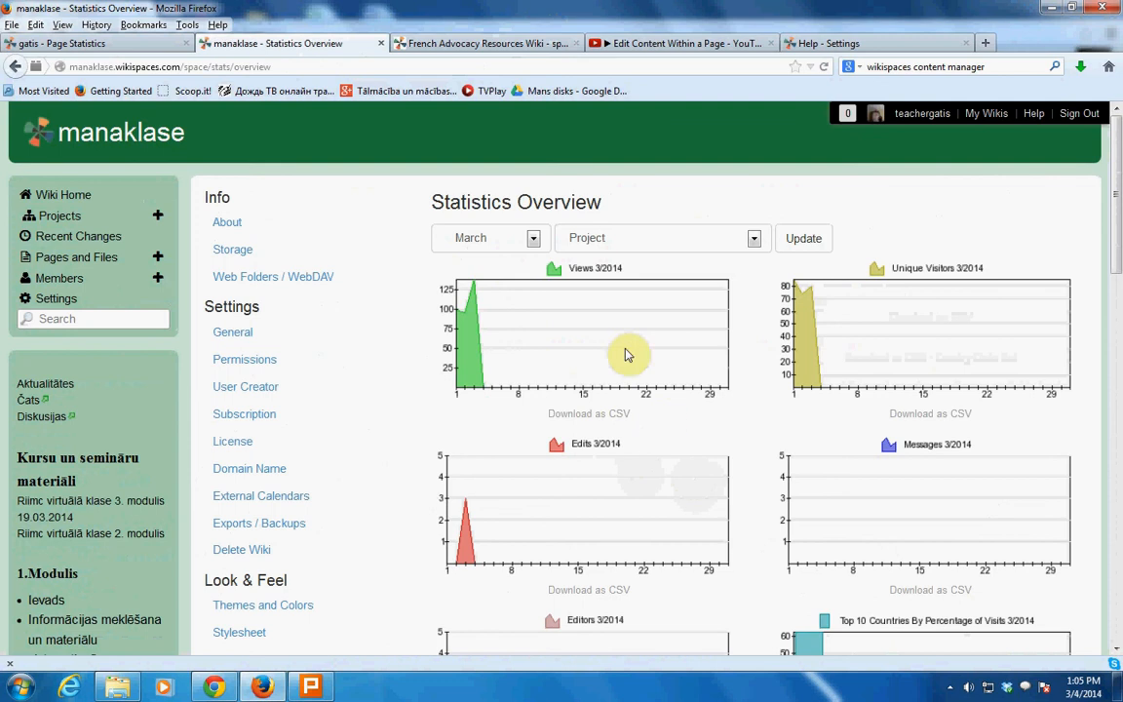
scroll(852, 347, down, 2)
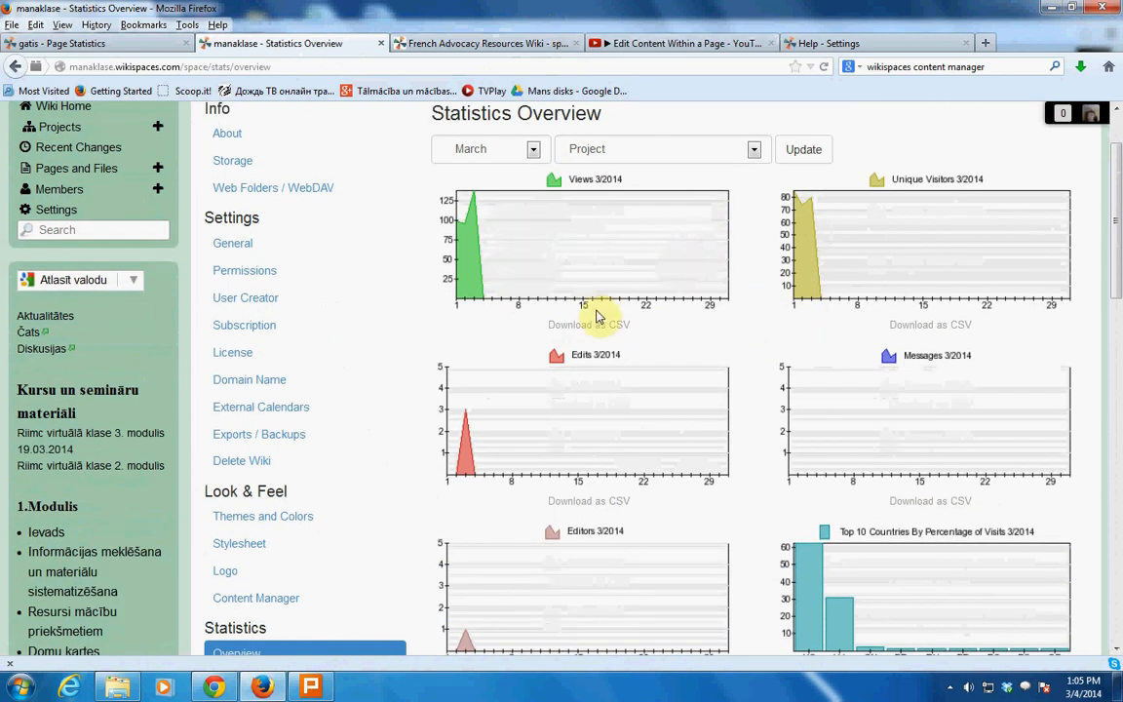
scroll(605, 314, down, 4)
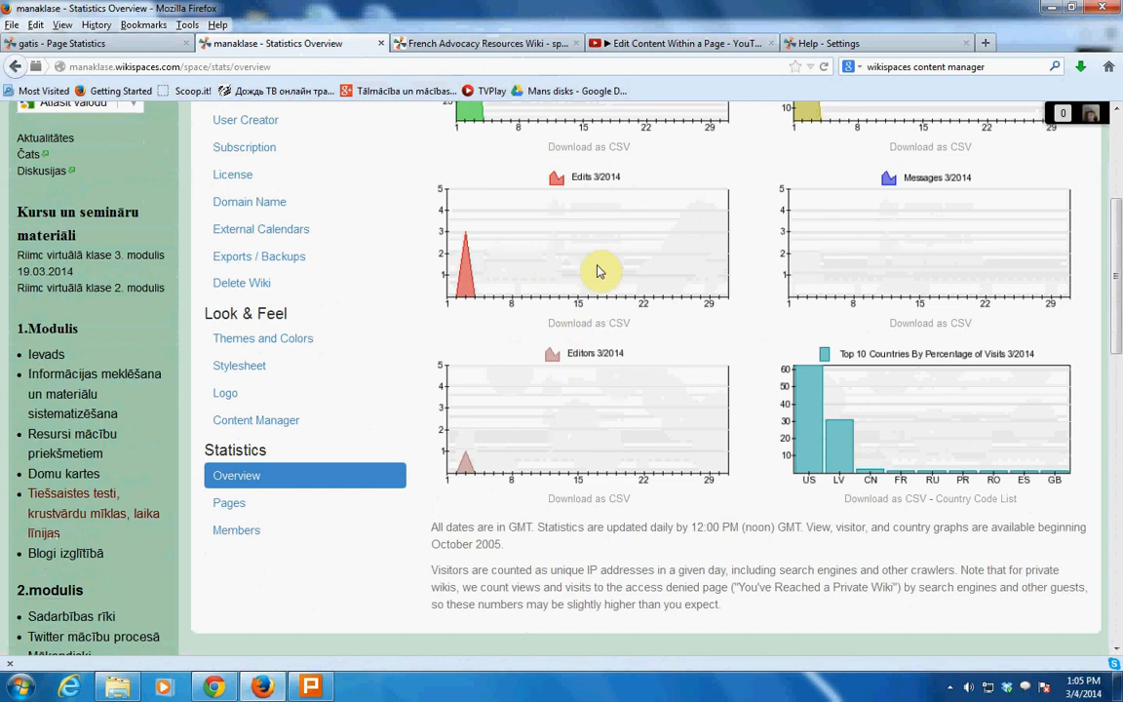
scroll(672, 234, up, 2)
scroll(678, 234, down, 5)
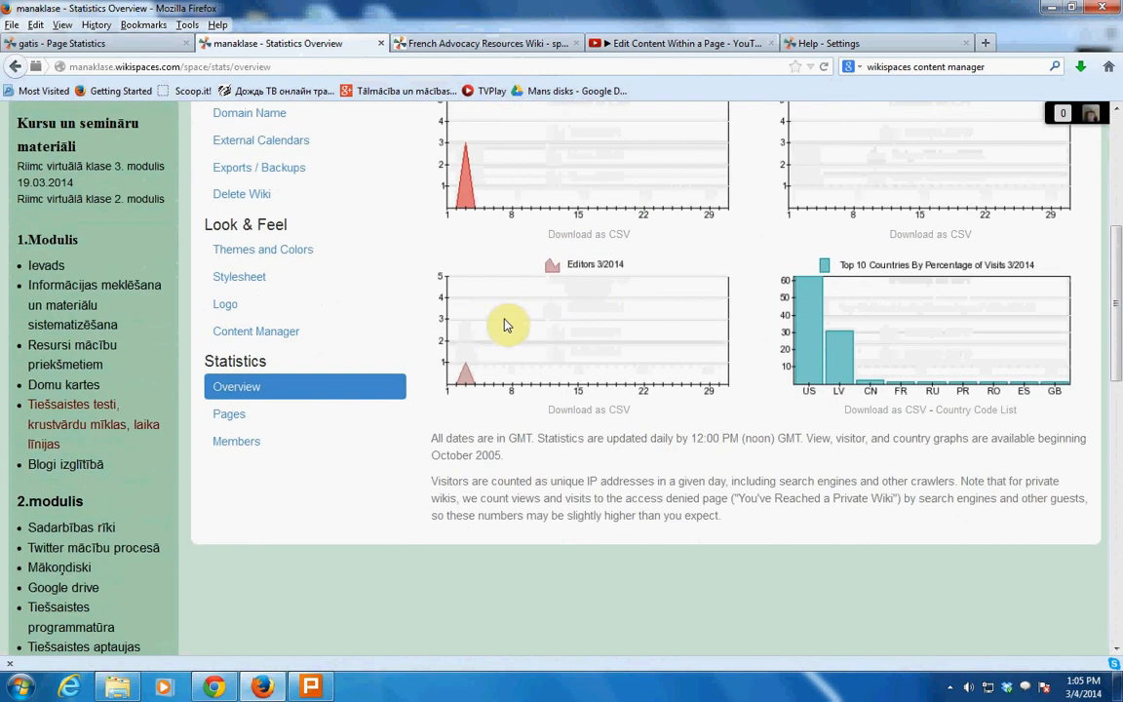
- Show the manaklase wiki's page statistics for the 2014 Summary, sorted by most views
click(242, 419)
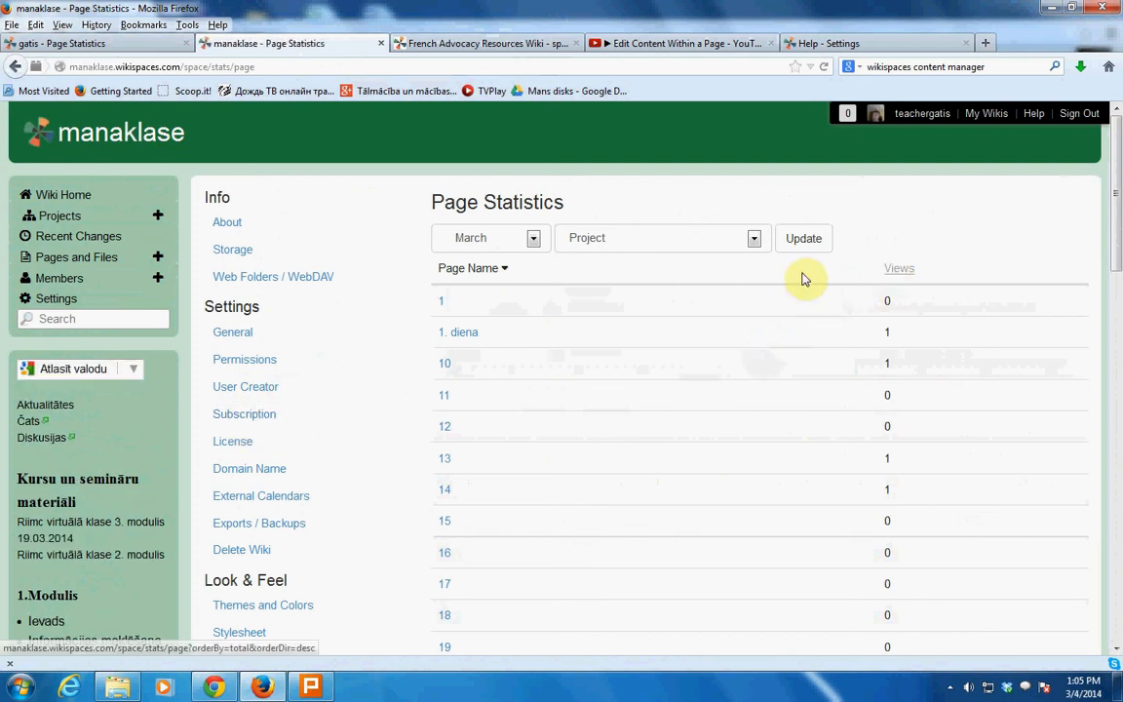
click(533, 240)
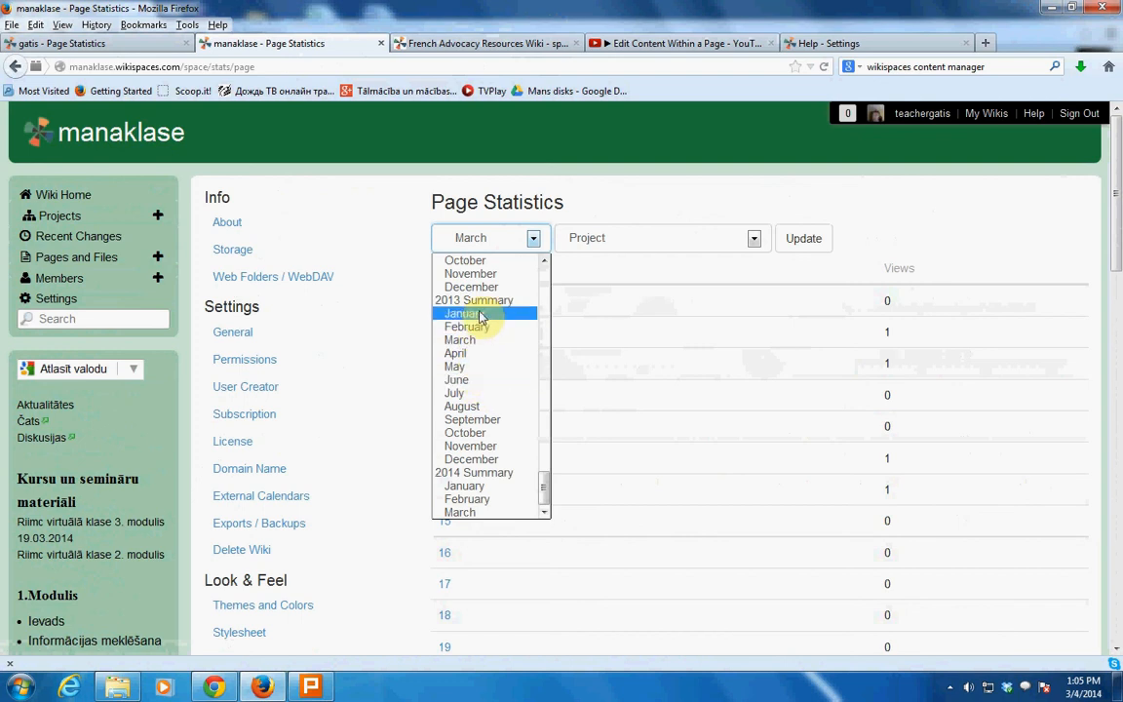
click(491, 473)
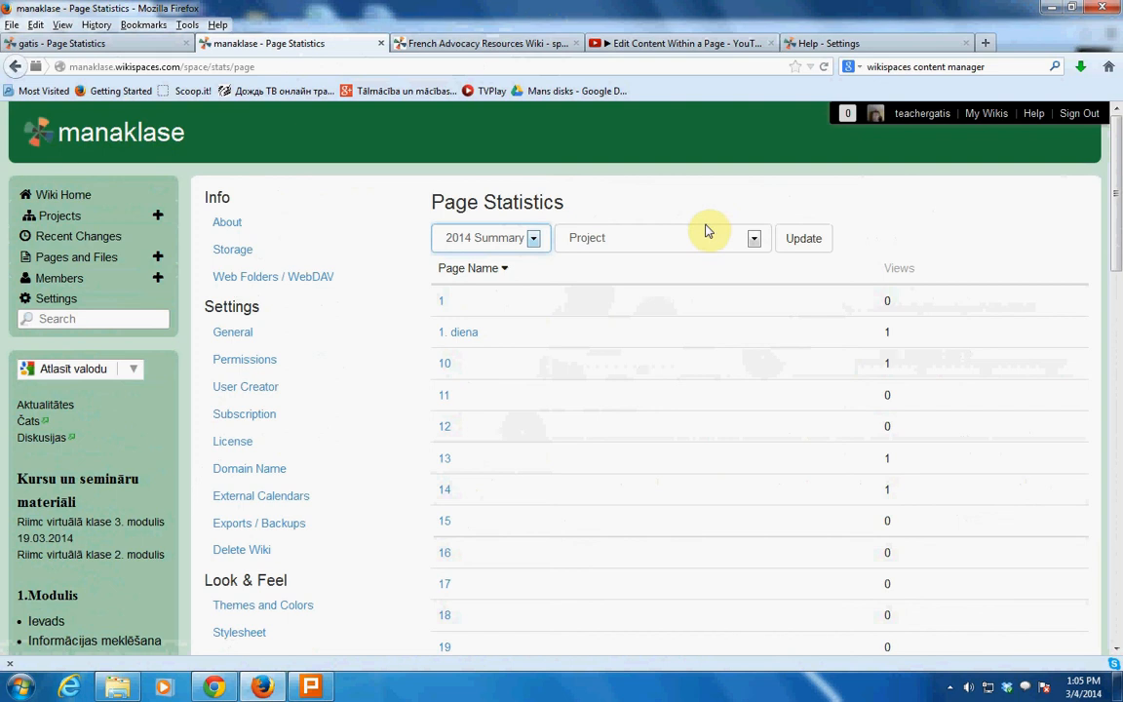
click(803, 240)
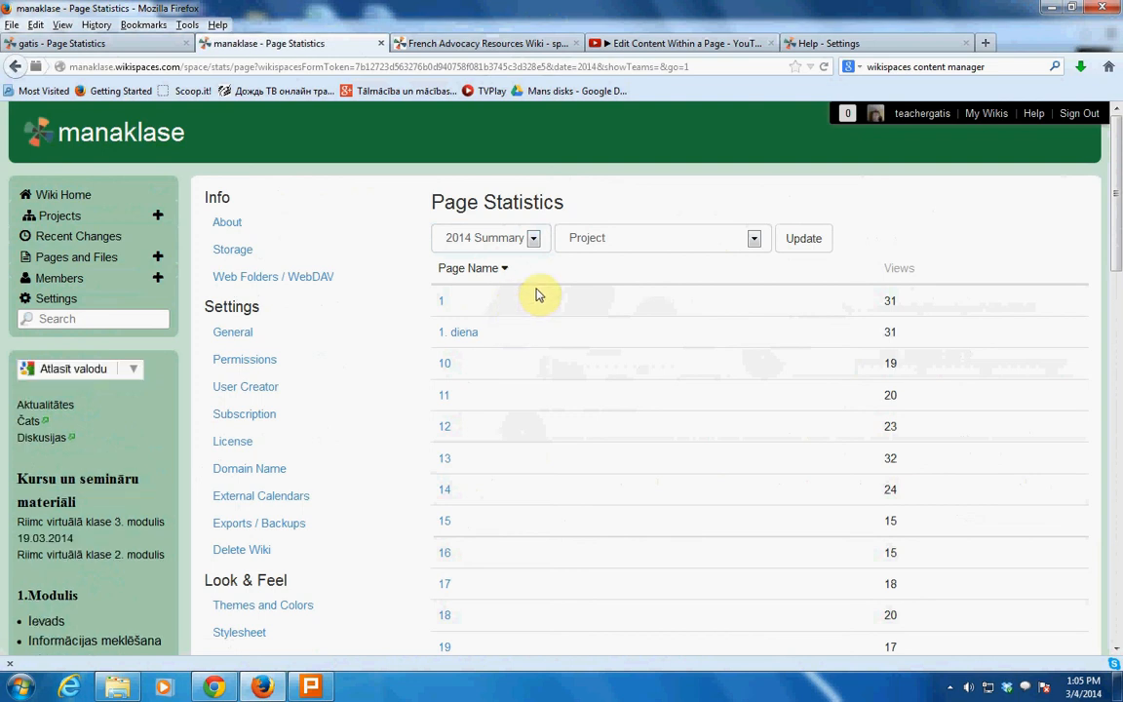
click(912, 271)
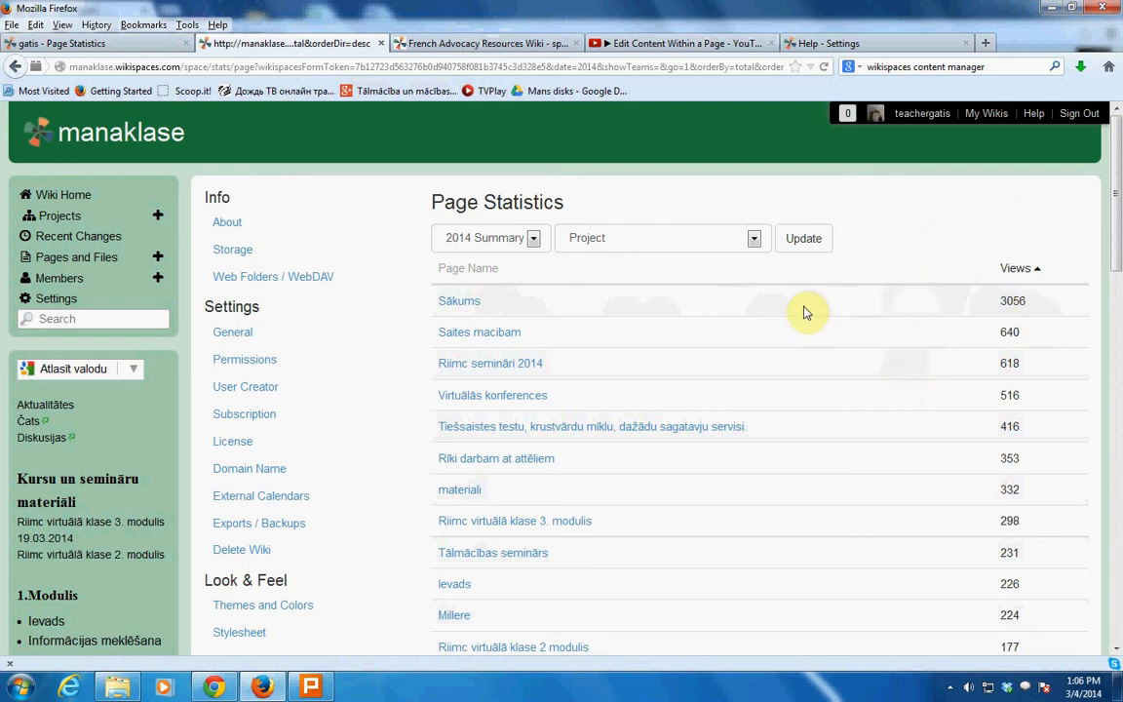
scroll(810, 312, down, 3)
scroll(770, 341, down, 5)
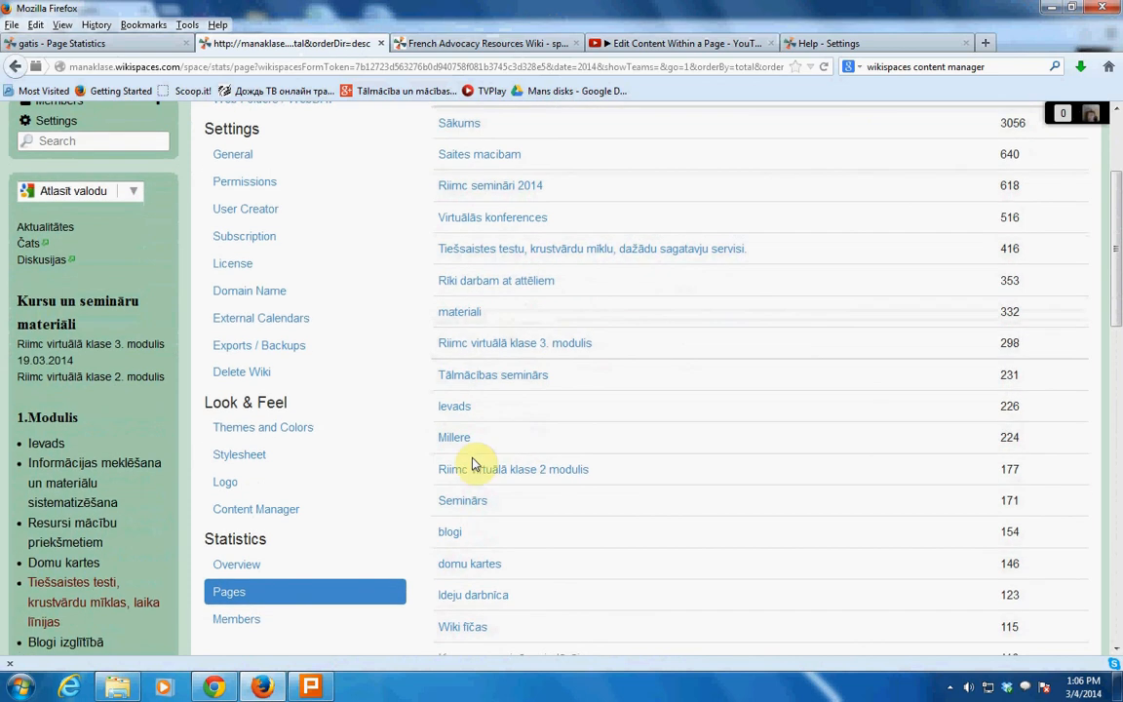
- Show the manaklase wiki's member statistics for the 2013 Summary, sorted by most edits
click(251, 535)
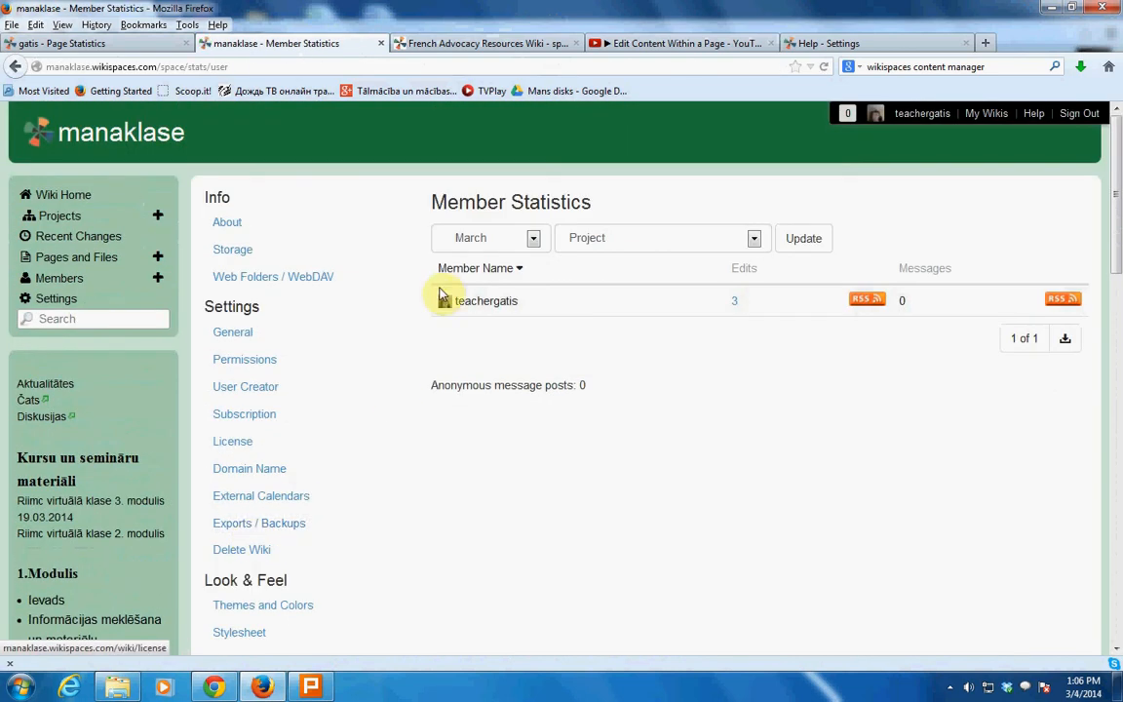
click(531, 238)
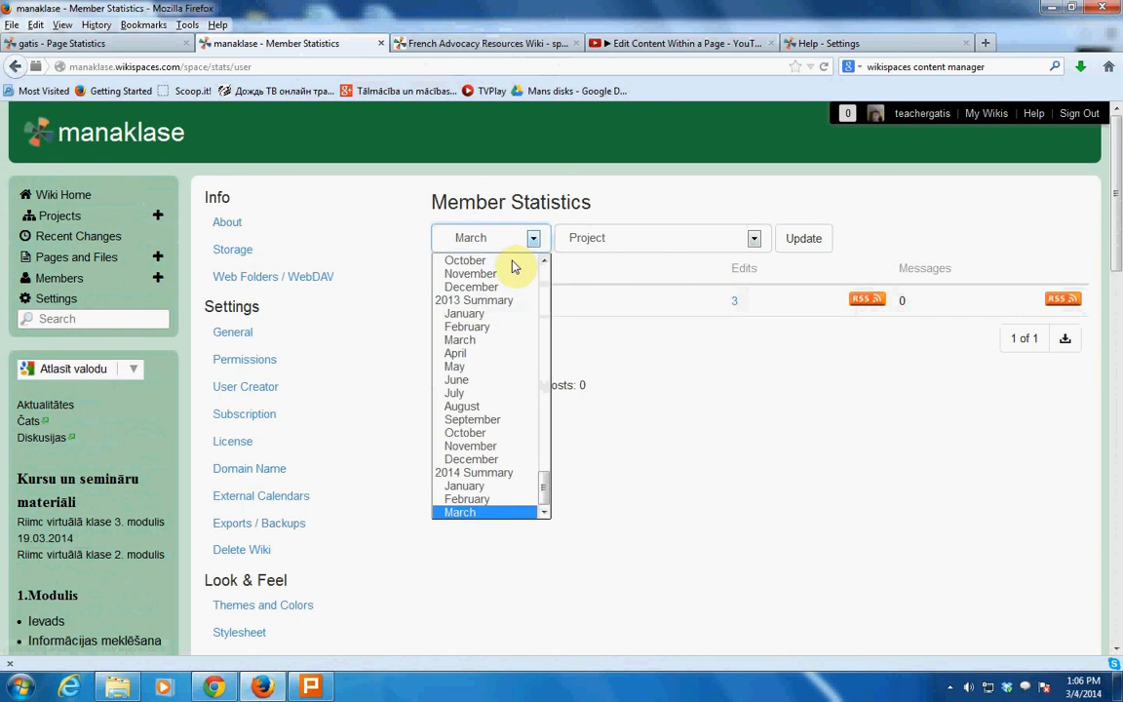
click(495, 302)
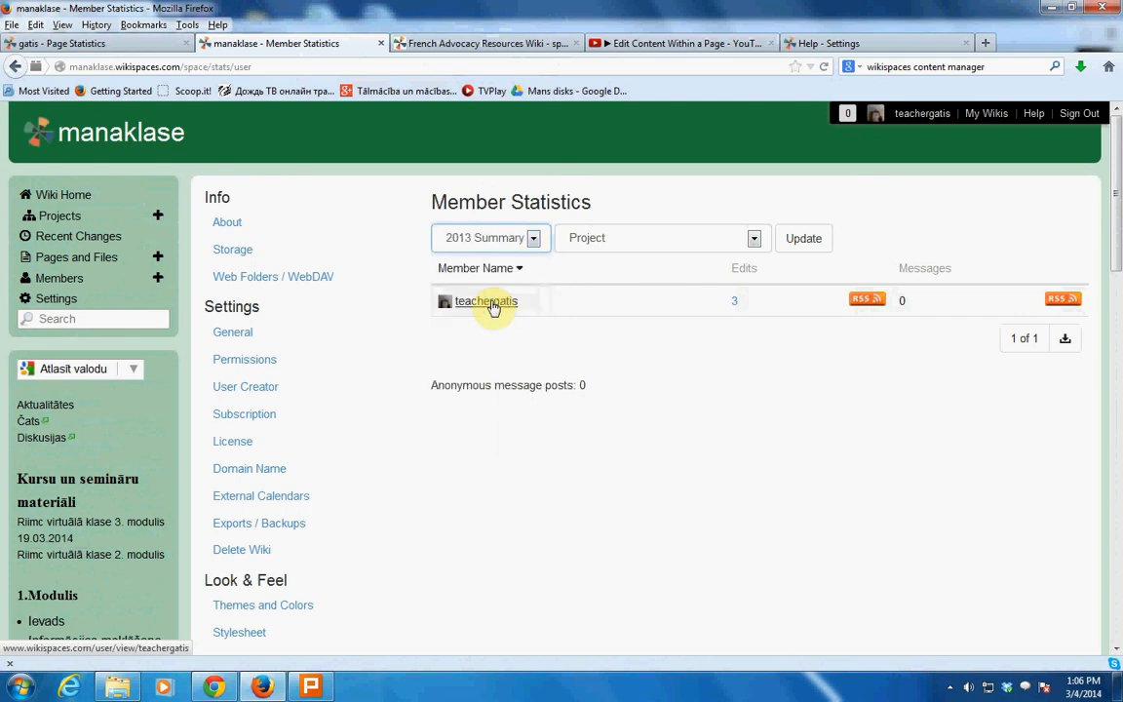
click(804, 239)
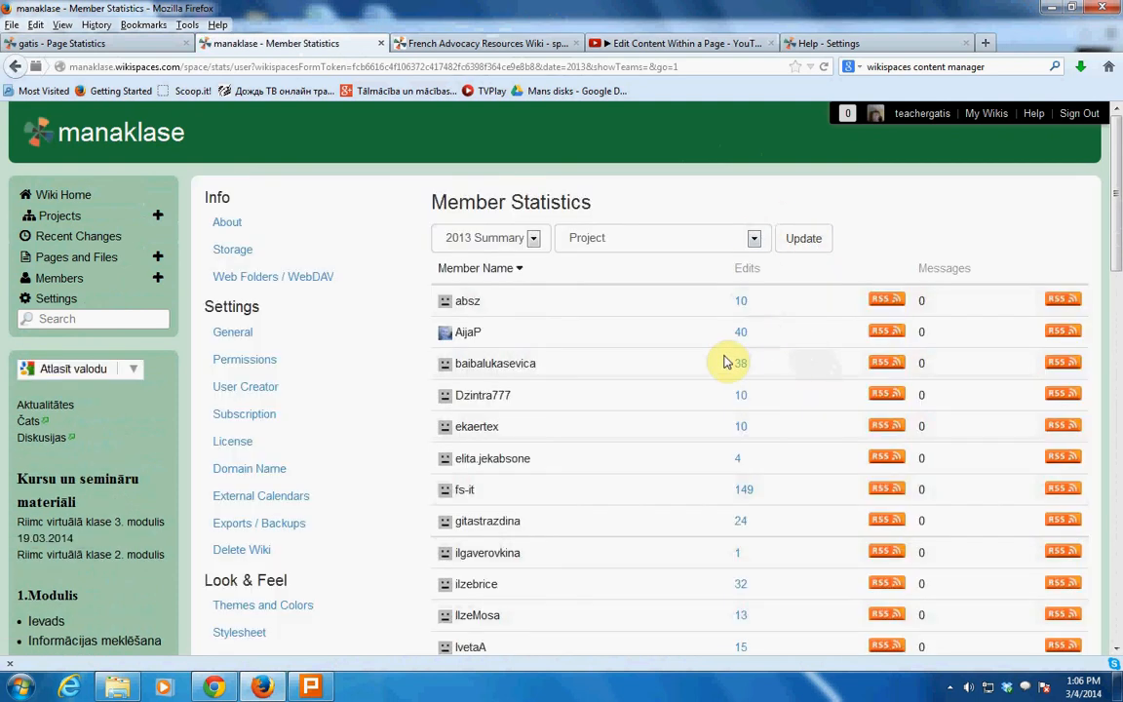
scroll(726, 357, down, 2)
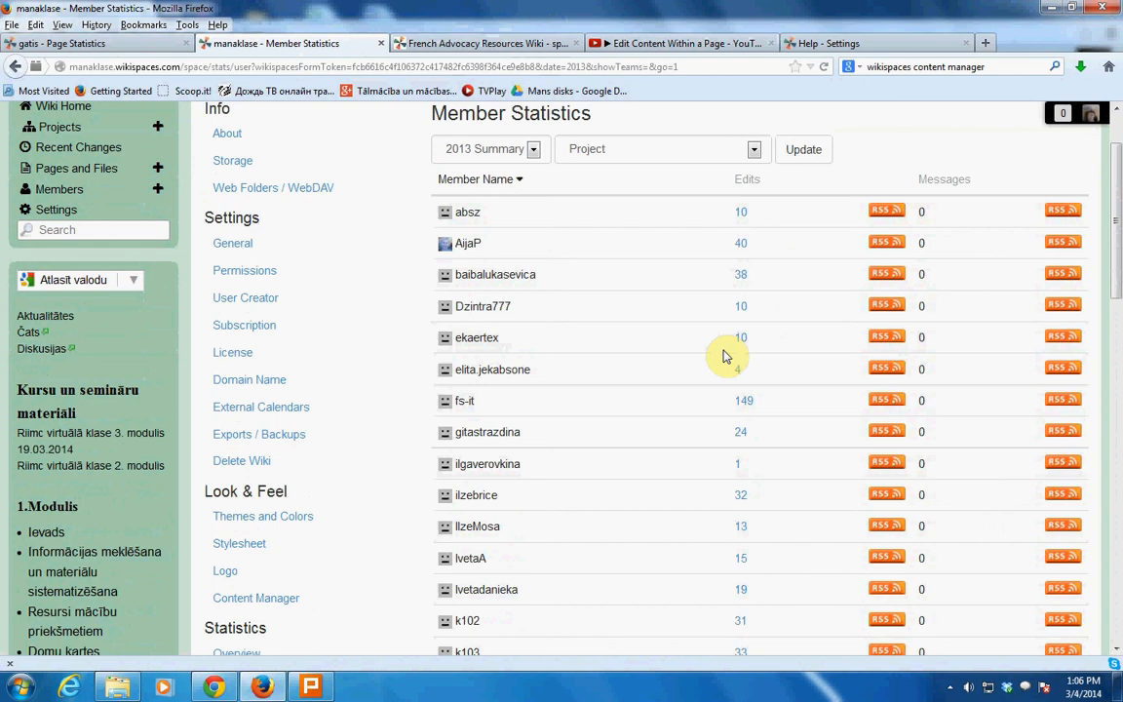
scroll(934, 210, up, 2)
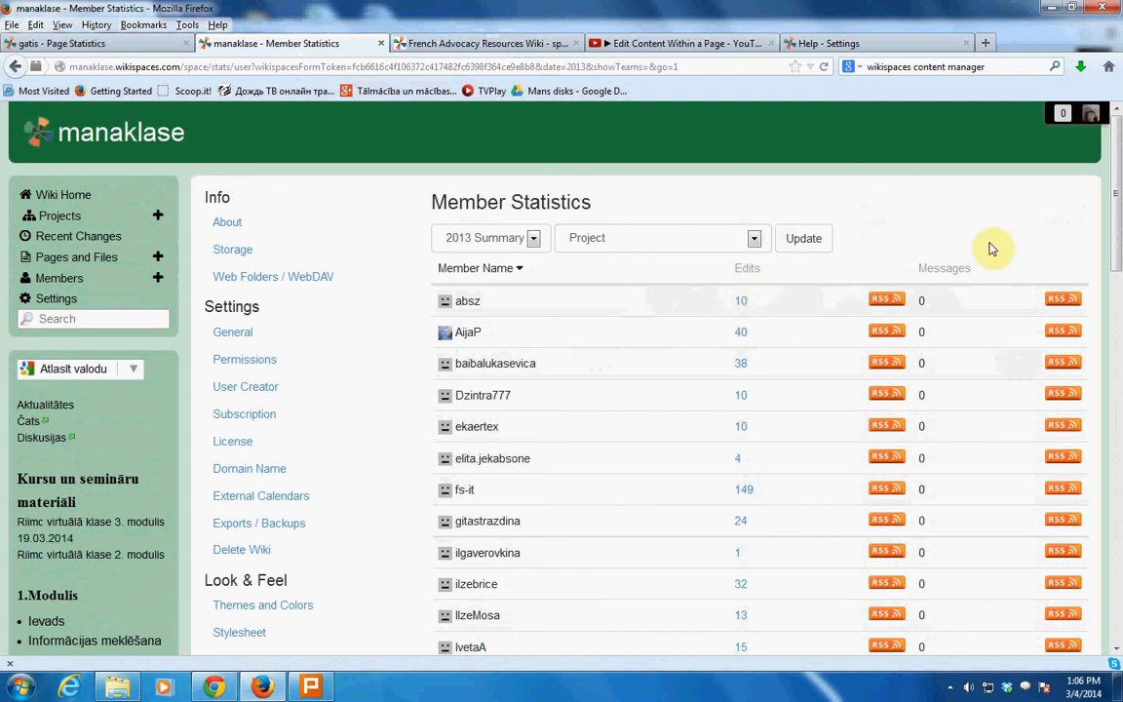
click(749, 273)
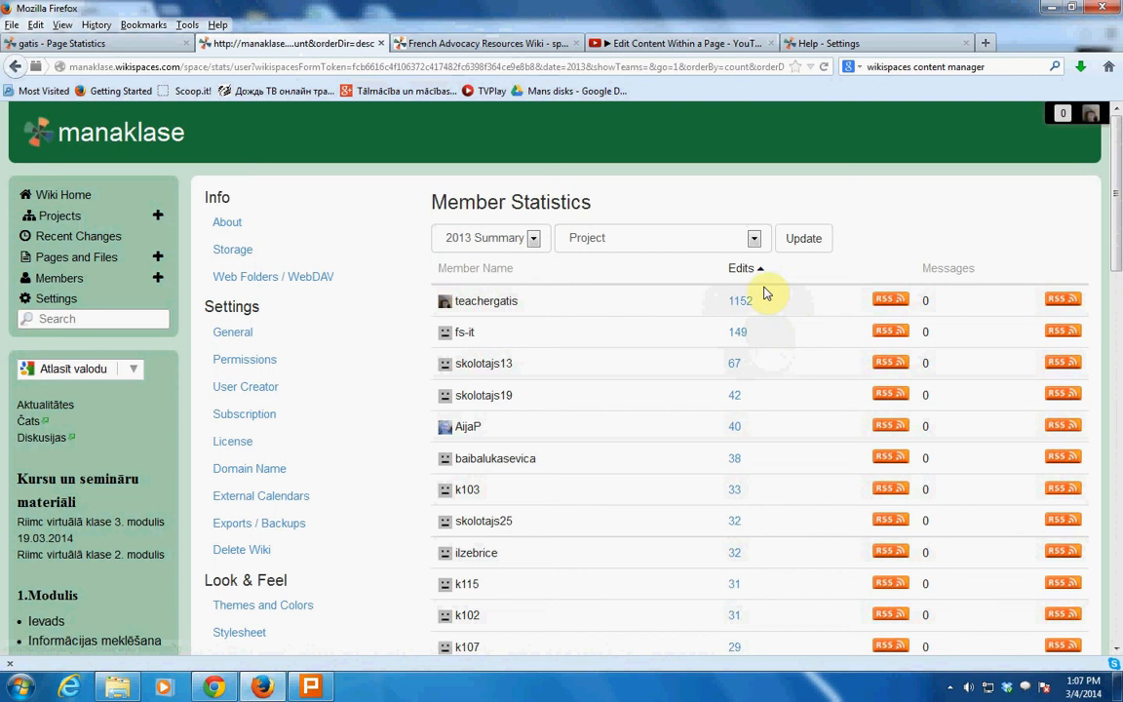
scroll(585, 334, down, 3)
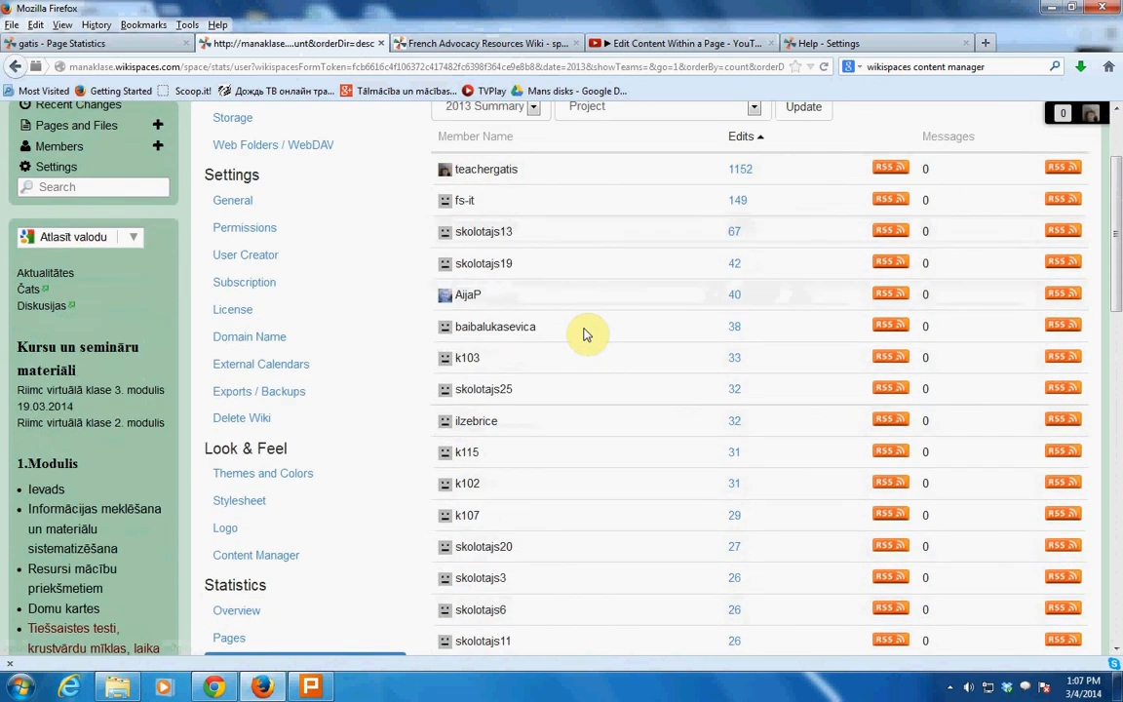
scroll(588, 337, up, 3)
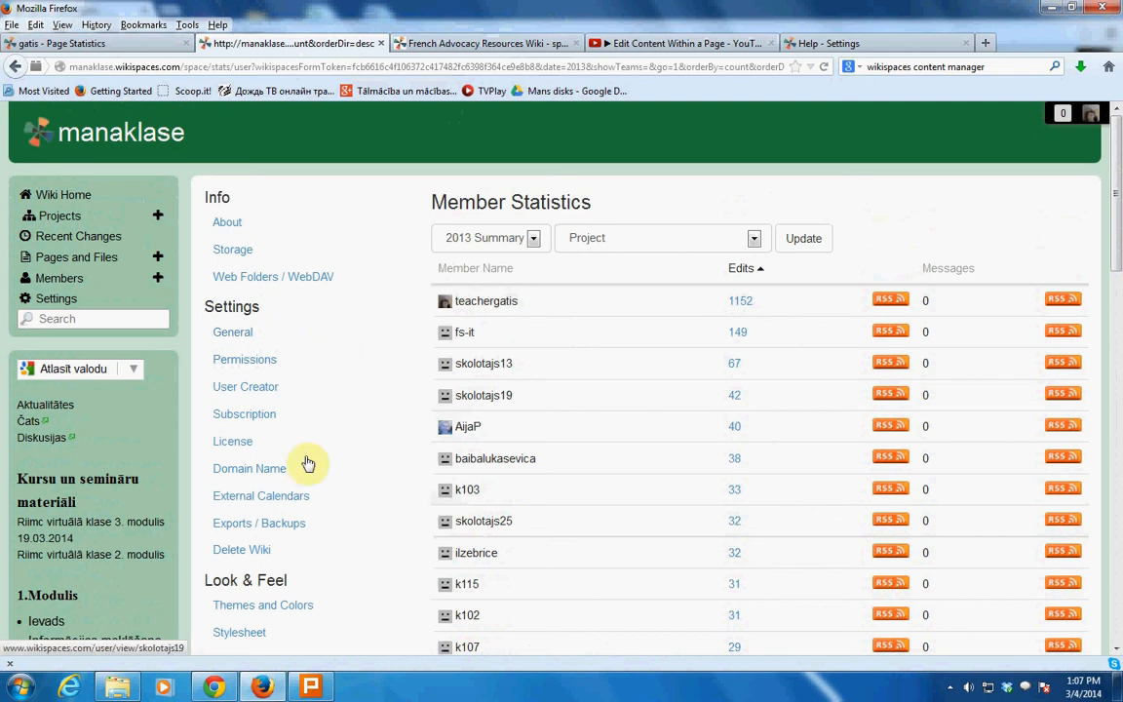
- Open the manaklase wiki's User Creator and review its requirements and options for adding accounts in bulk
click(246, 389)
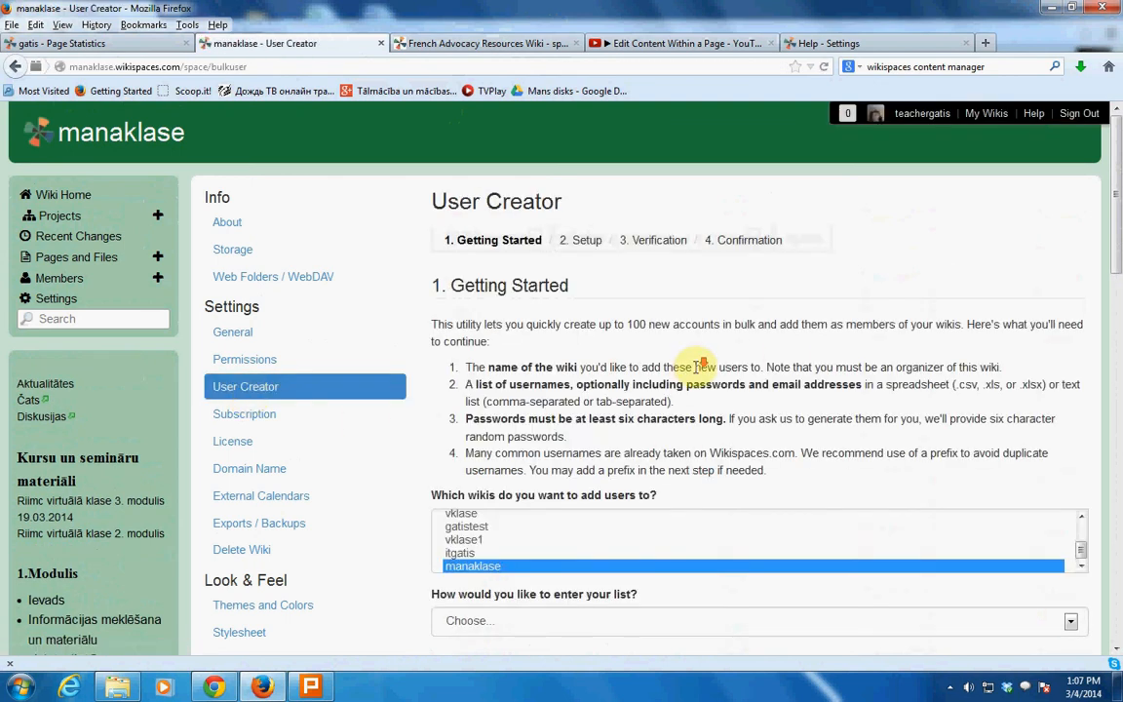
scroll(694, 369, down, 5)
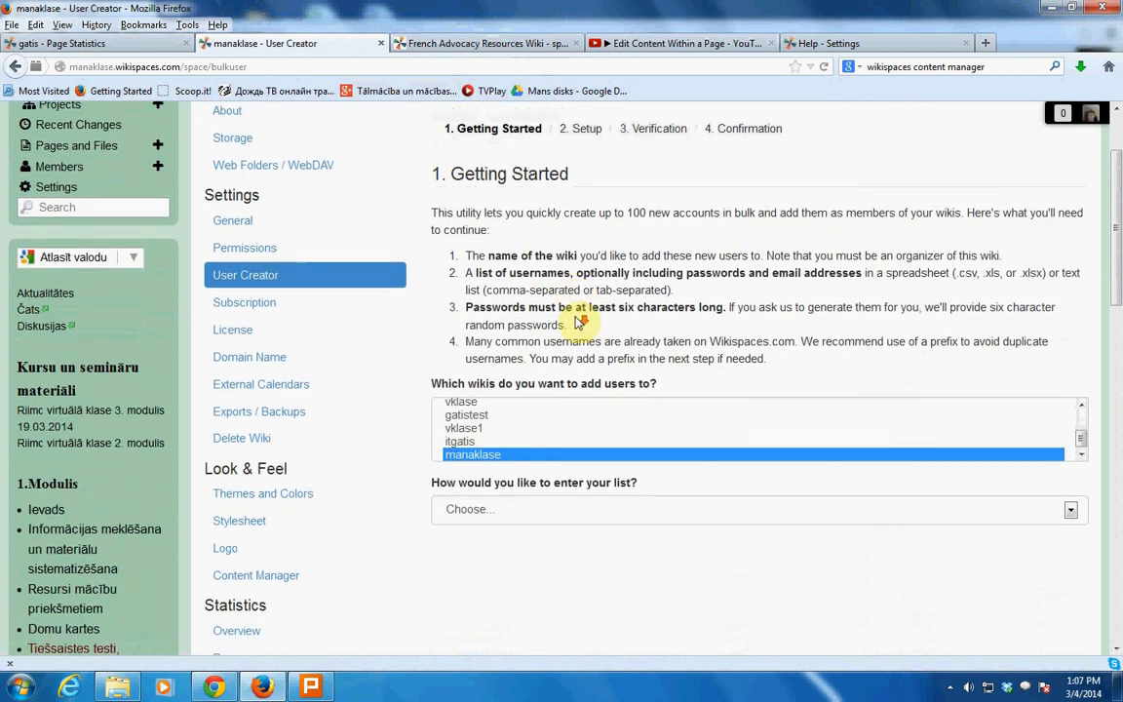
scroll(543, 230, up, 5)
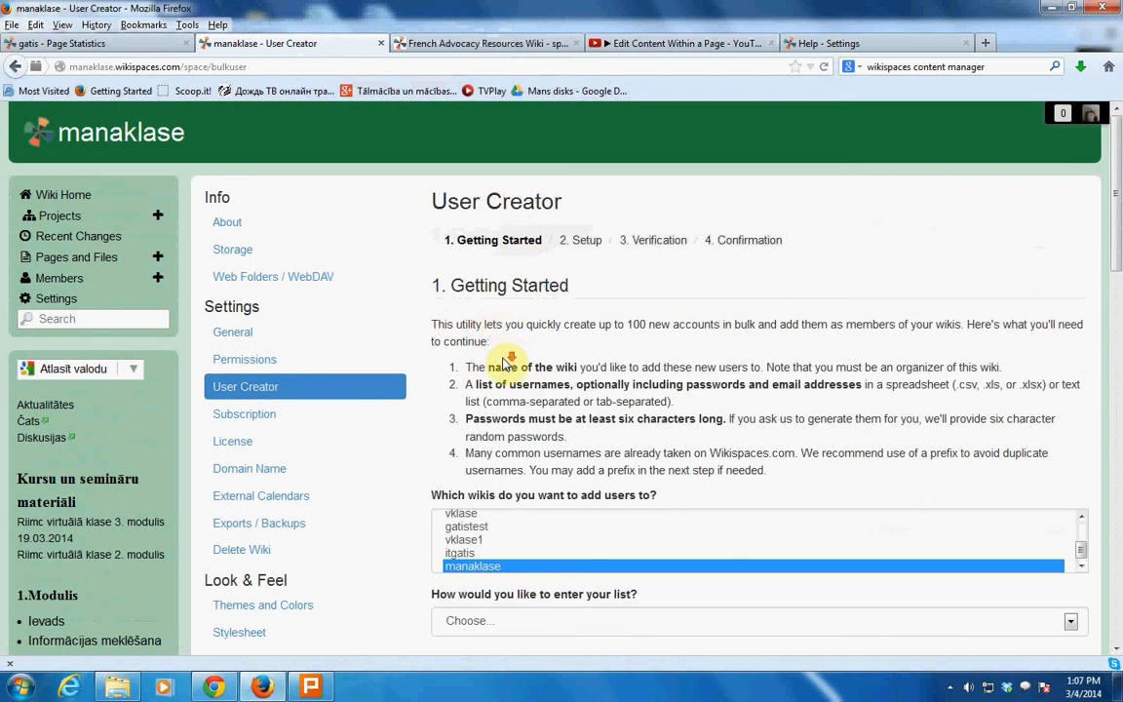
scroll(506, 363, down, 3)
scroll(506, 364, down, 3)
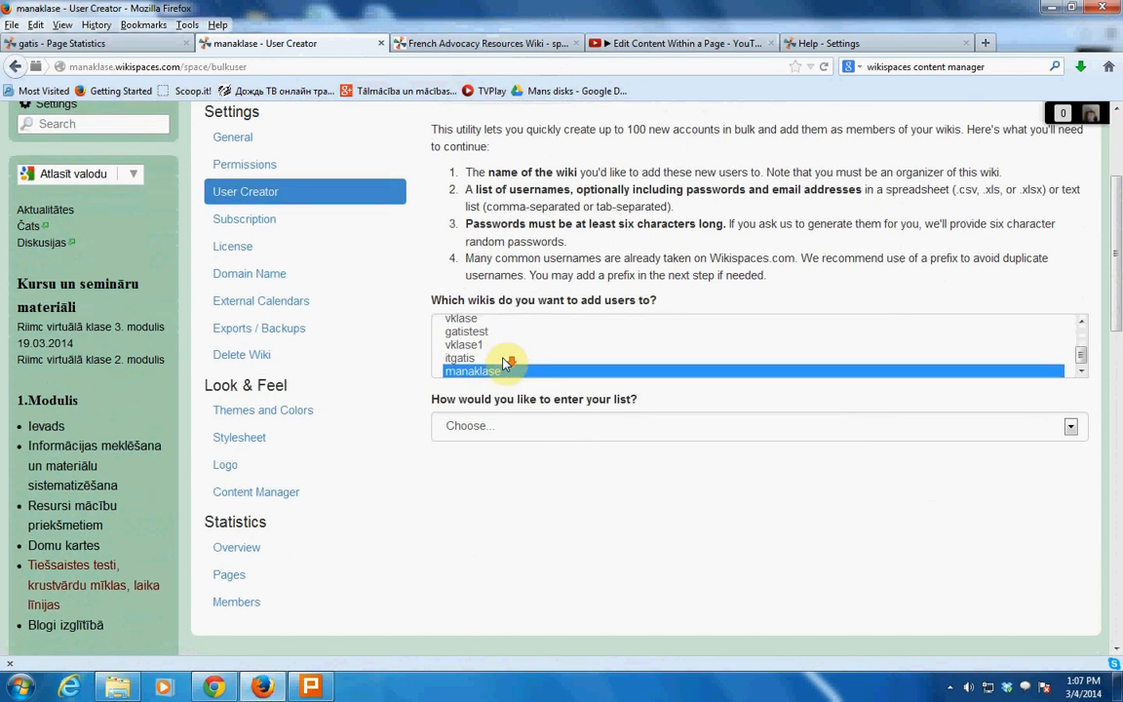